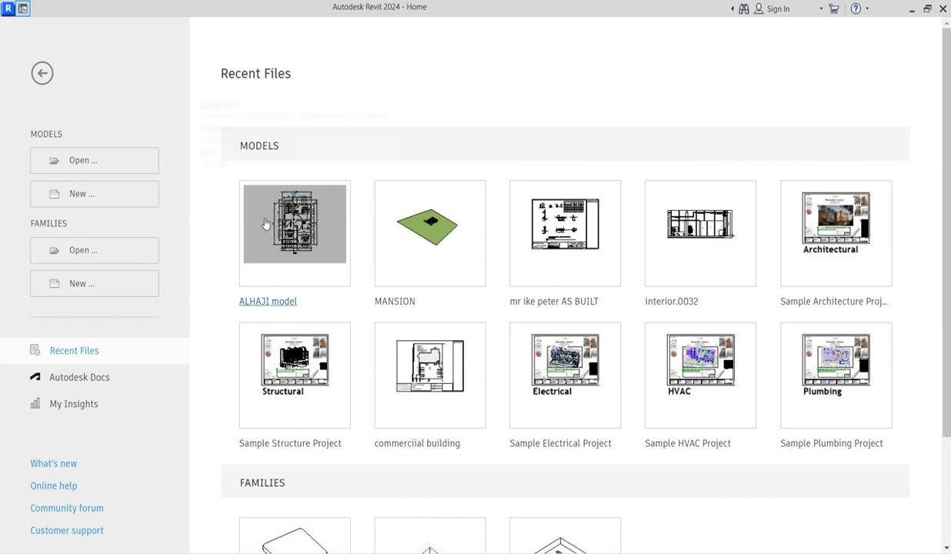
Step: Create a new project (Project6) from the Metric Multi-discipline template
left_click(79, 195)
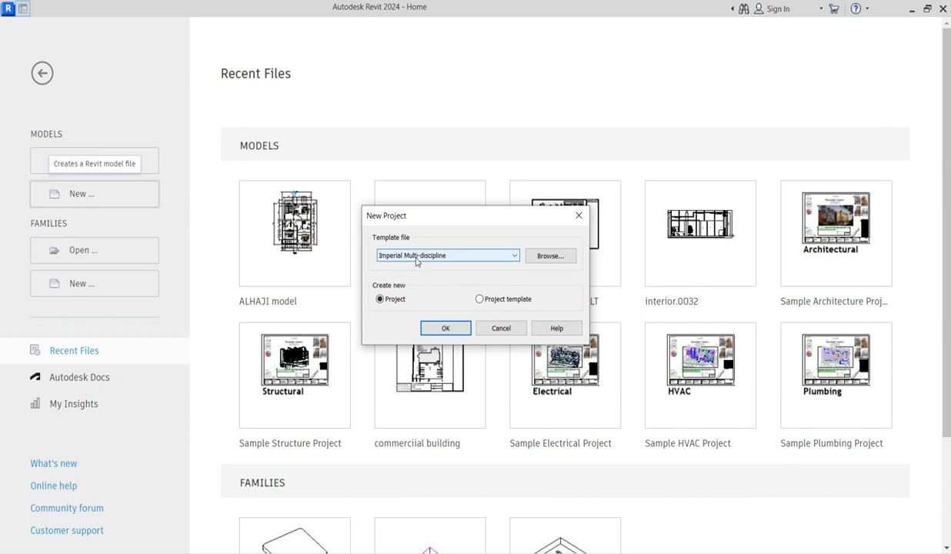
left_click(512, 256)
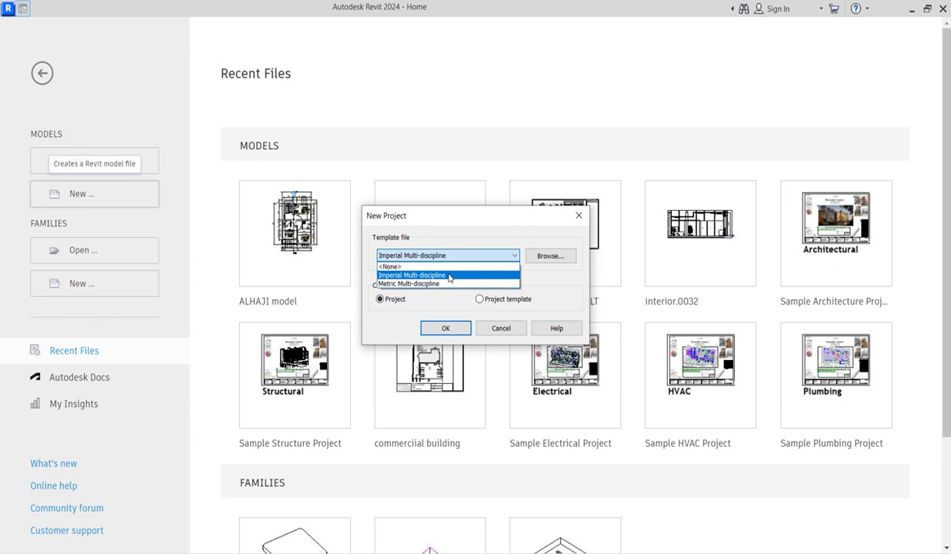
left_click(467, 166)
left_click(508, 256)
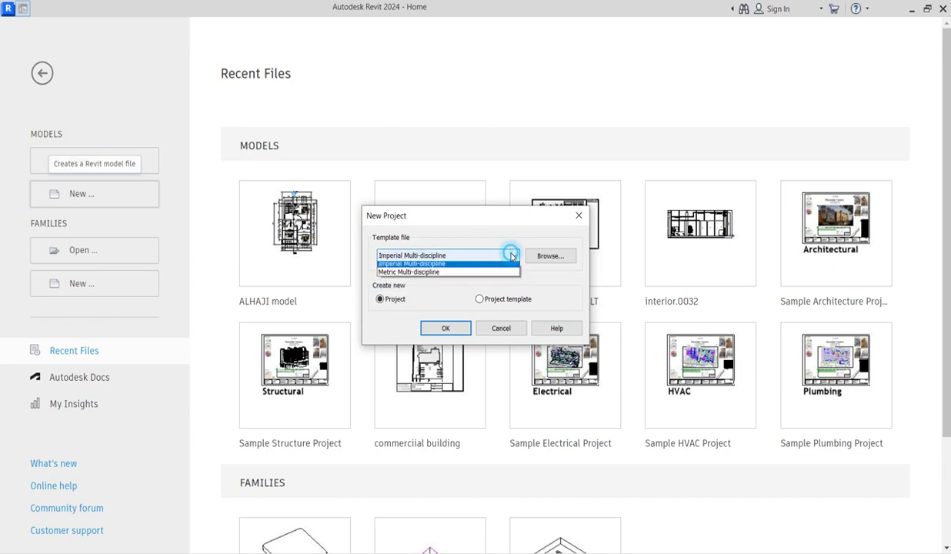
left_click(535, 143)
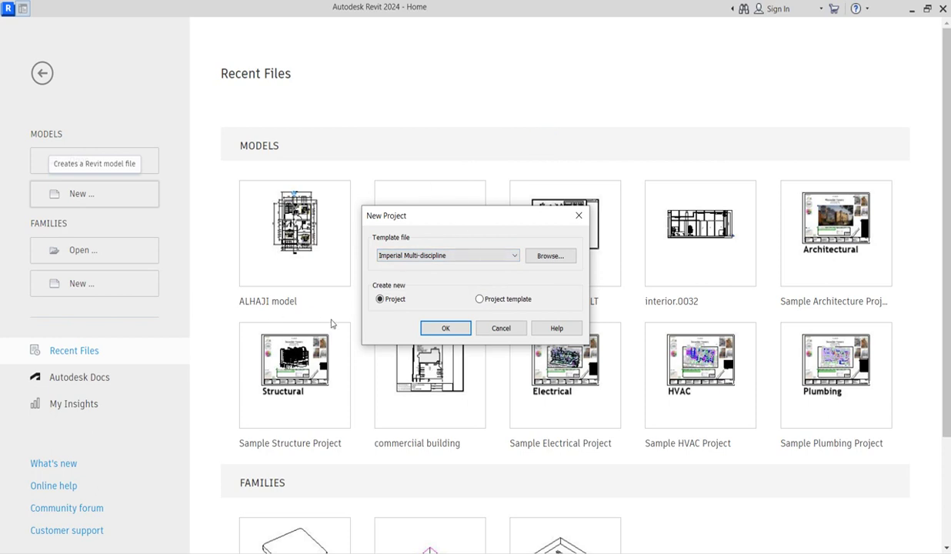
left_click(514, 256)
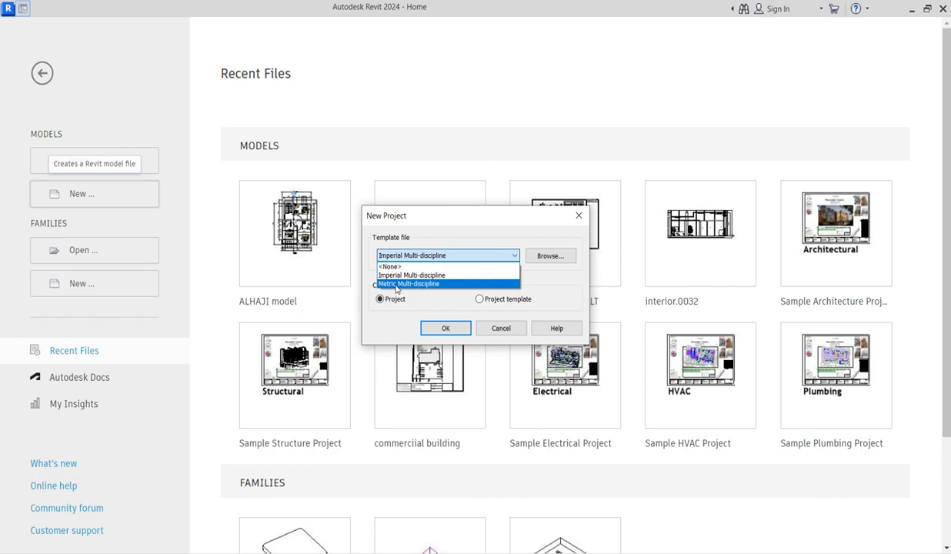
left_click(390, 284)
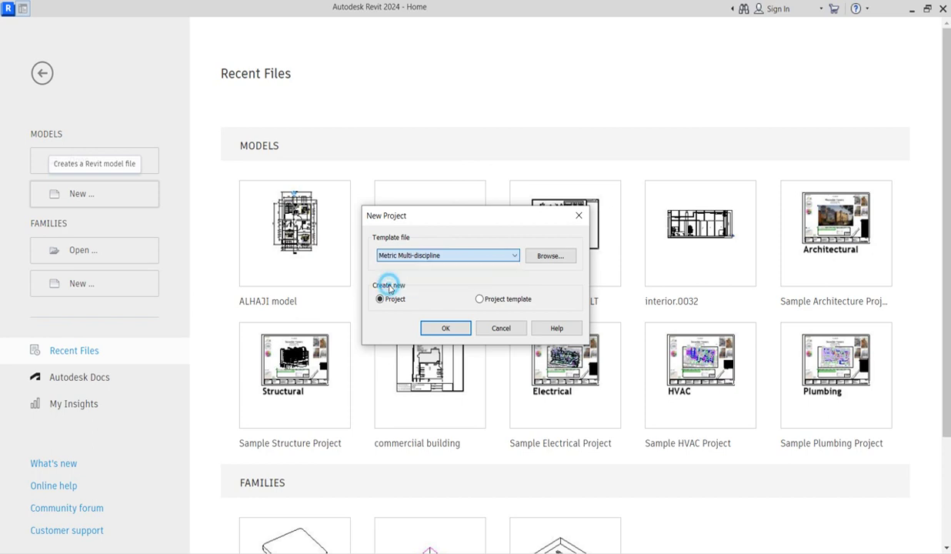
left_click(445, 331)
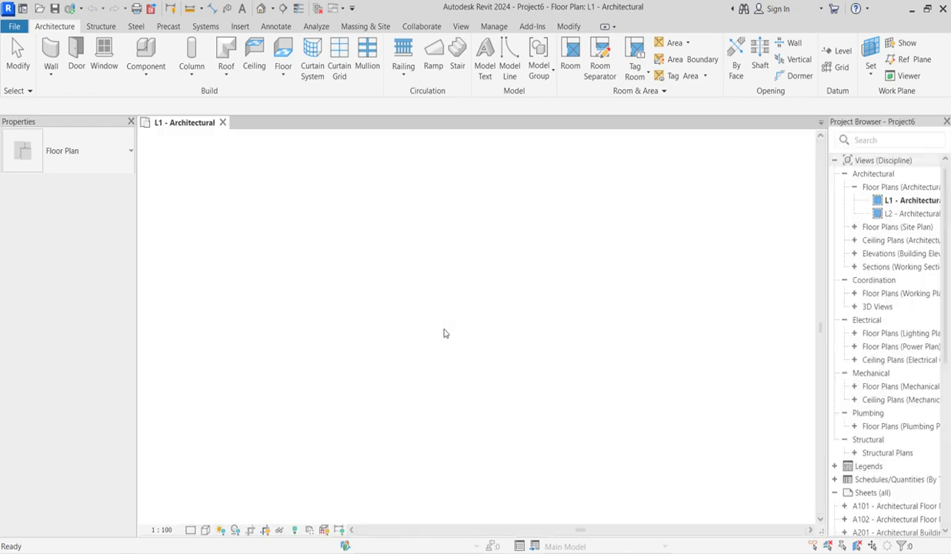
scroll(358, 323, "down", 2)
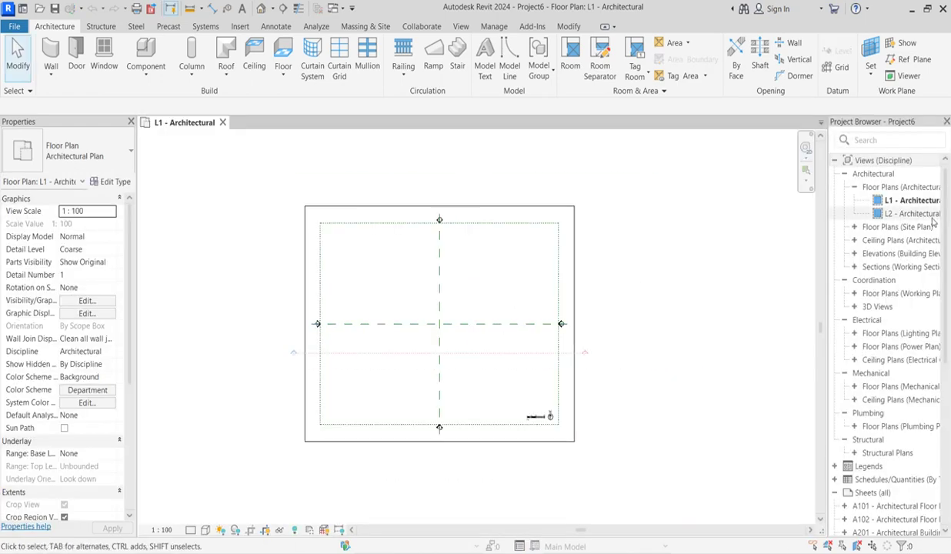
Step: Collapse Floor Plans (Architectural), expand Floor Plans (Site Plan), then clear the selection
left_click(858, 190)
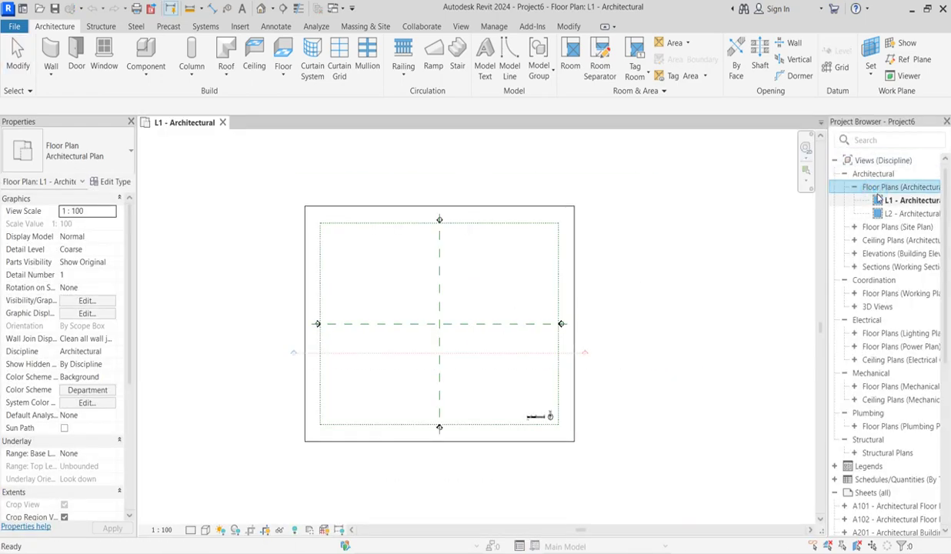
left_click(855, 188)
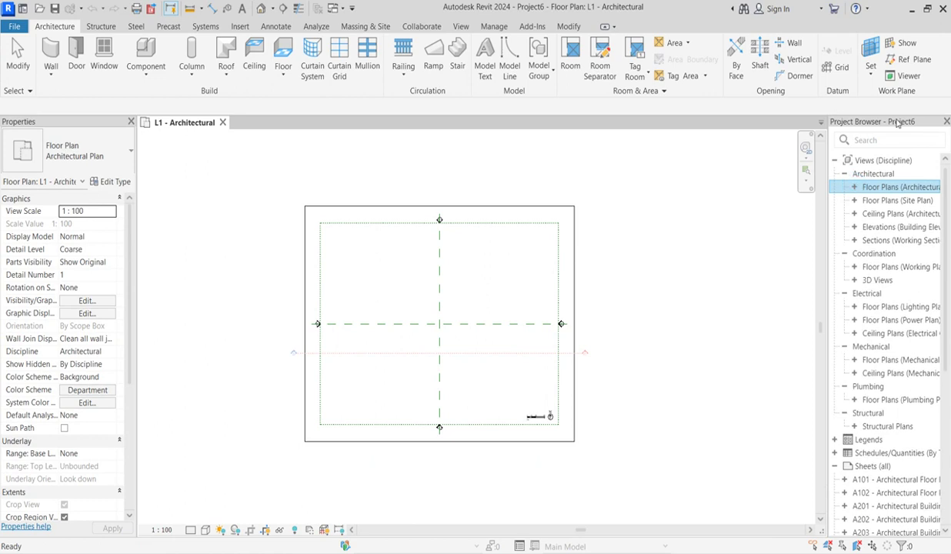
scroll(885, 262, "down", 5)
scroll(860, 370, "down", 3)
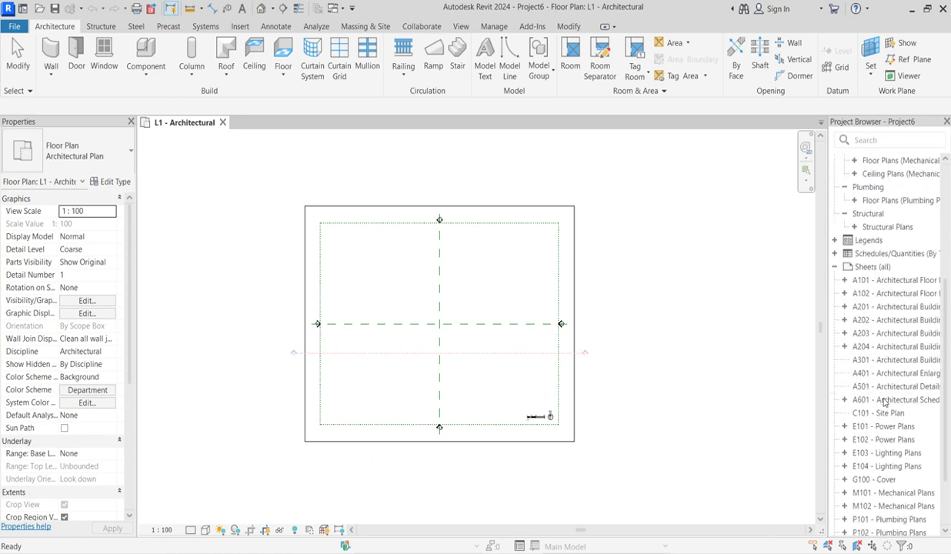
scroll(885, 400, "down", 2)
scroll(884, 385, "up", 3)
scroll(878, 354, "up", 3)
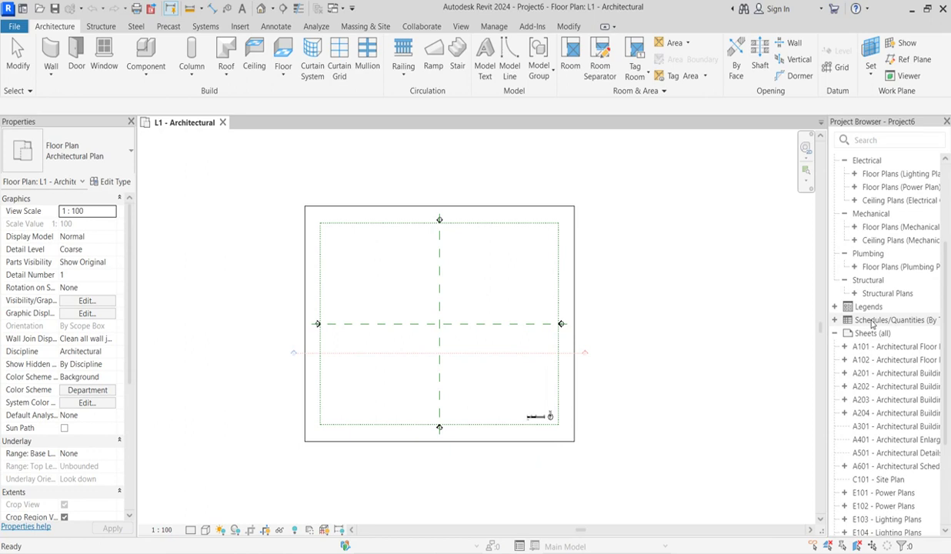
scroll(872, 324, "up", 5)
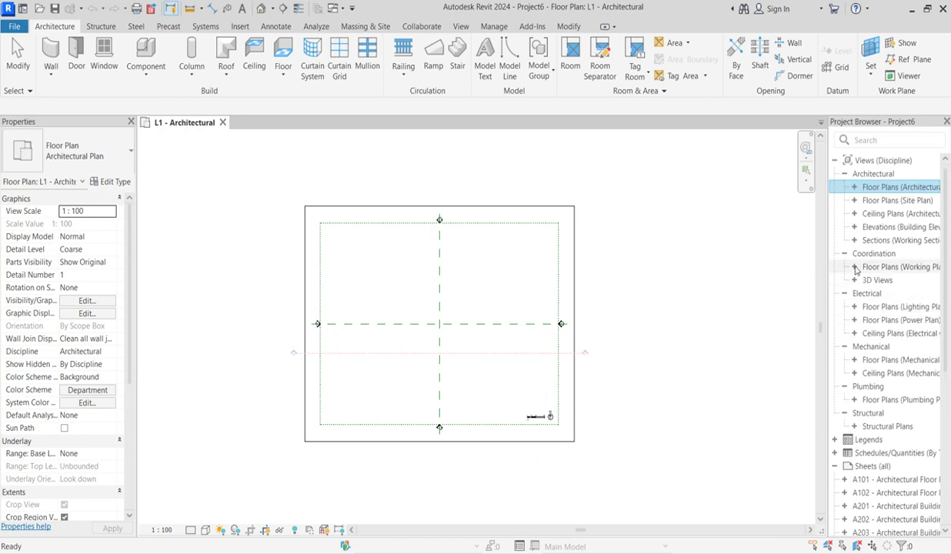
left_click(854, 200)
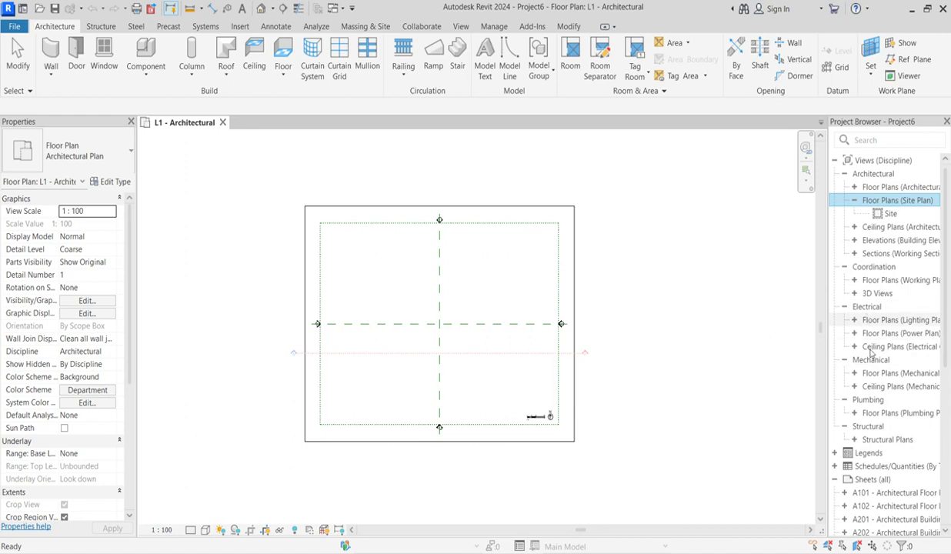
scroll(878, 390, "down", 5)
scroll(877, 416, "down", 2)
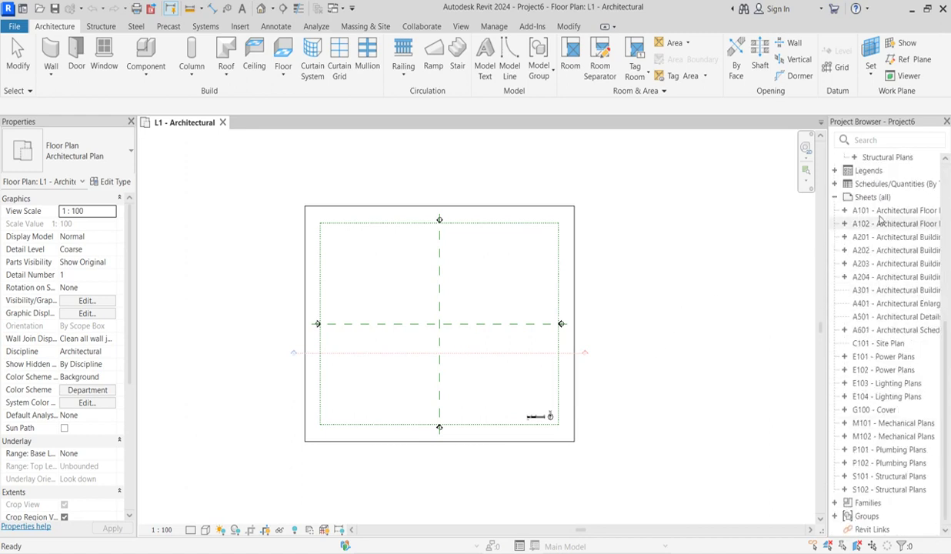
left_click(653, 358)
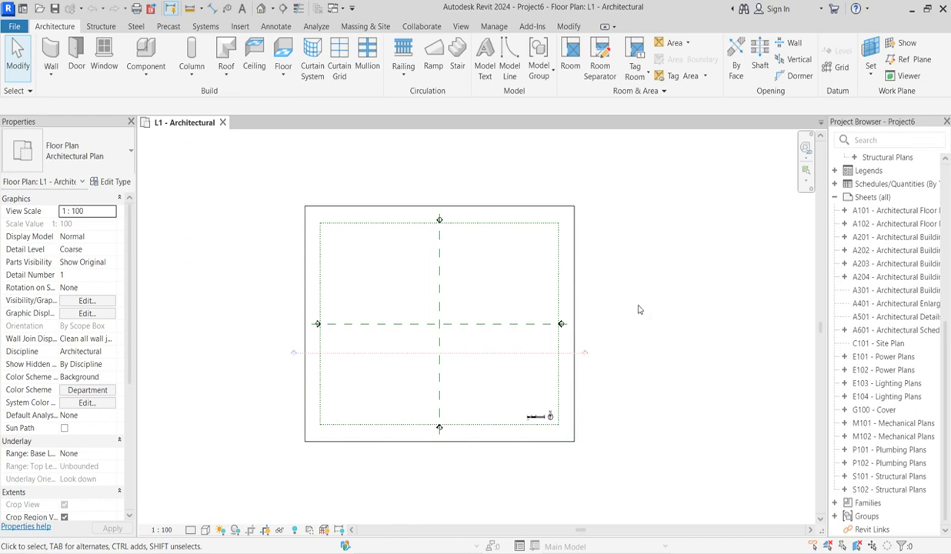
scroll(637, 308, "down", 2)
scroll(541, 365, "up", 2)
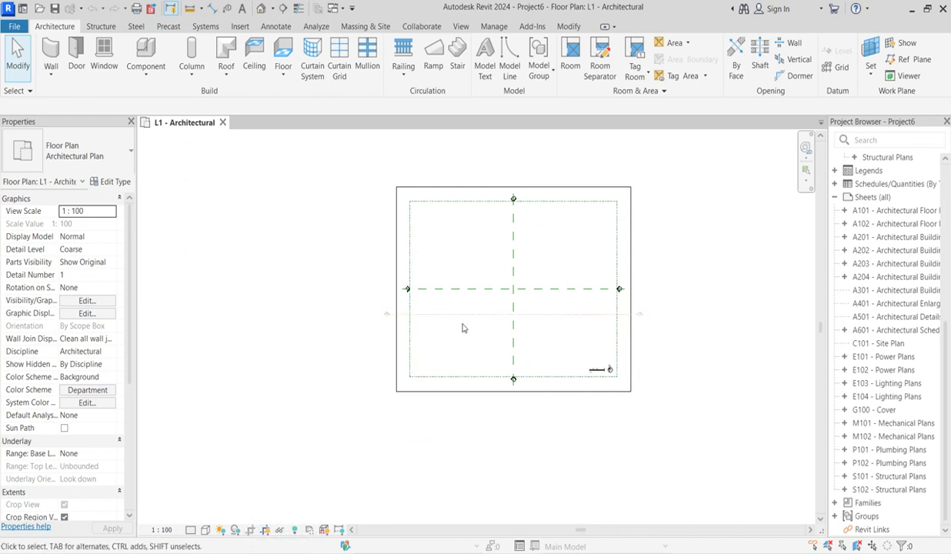
scroll(388, 397, "down", 1)
left_click(396, 355)
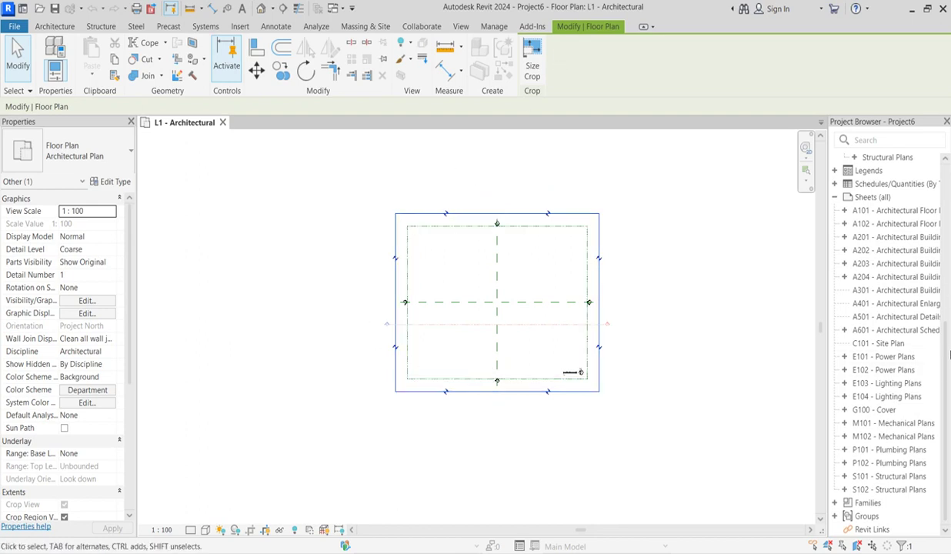
scroll(572, 241, "up", 1)
scroll(571, 241, "up", 1)
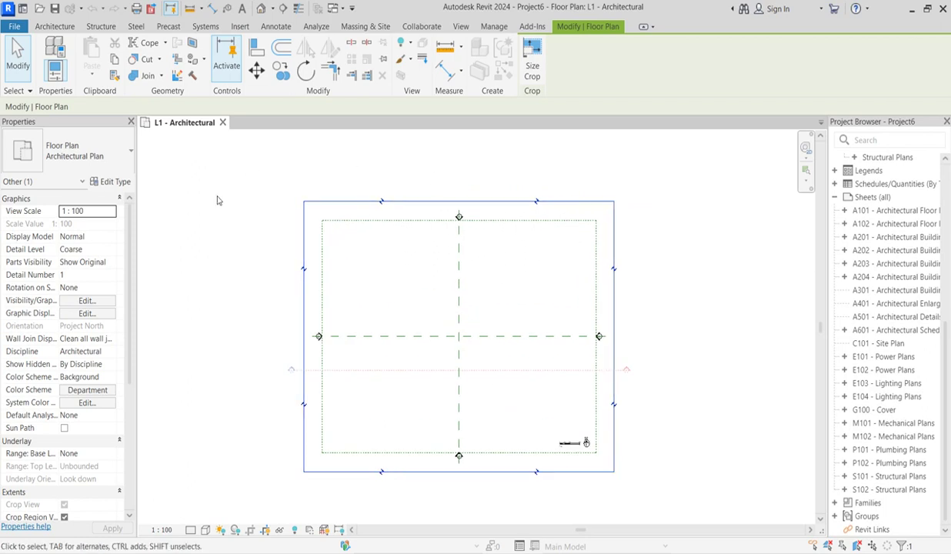
scroll(491, 328, "down", 1)
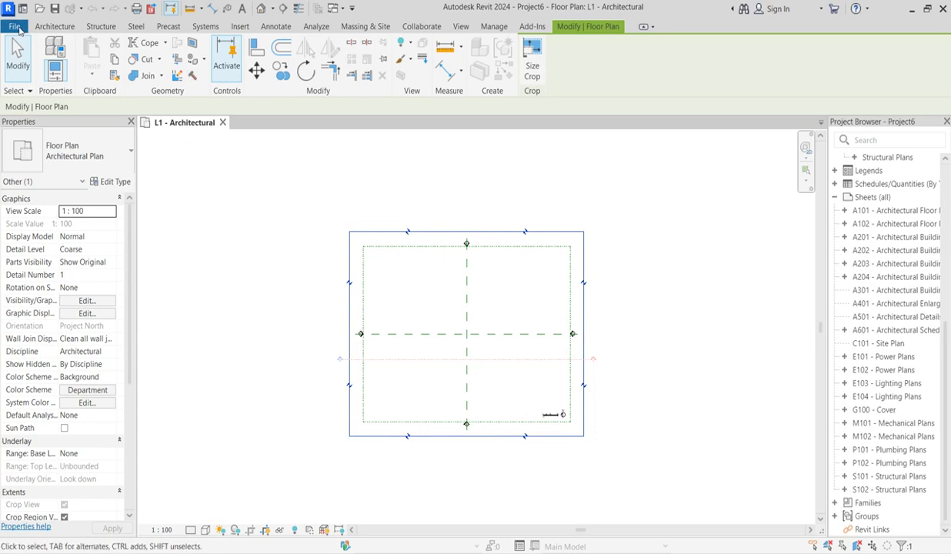
Step: Set the UI active theme to Dark under Options > Colors, then deselect the crop region
left_click(20, 31)
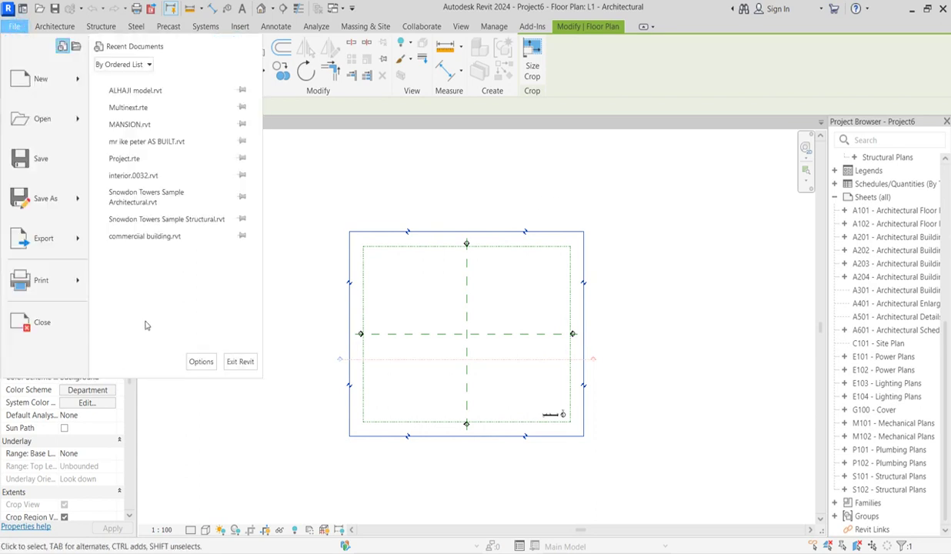
left_click(201, 361)
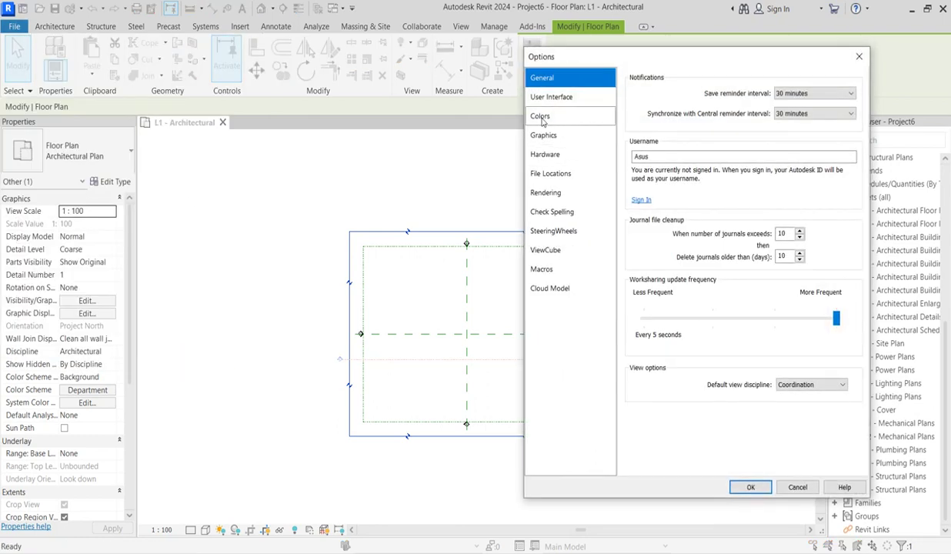
left_click(542, 117)
left_click(733, 85)
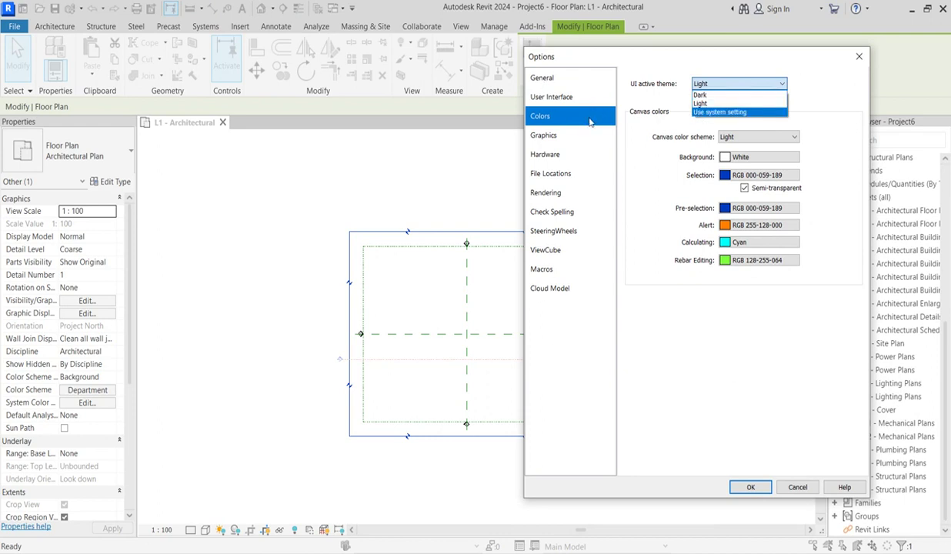
left_click(702, 94)
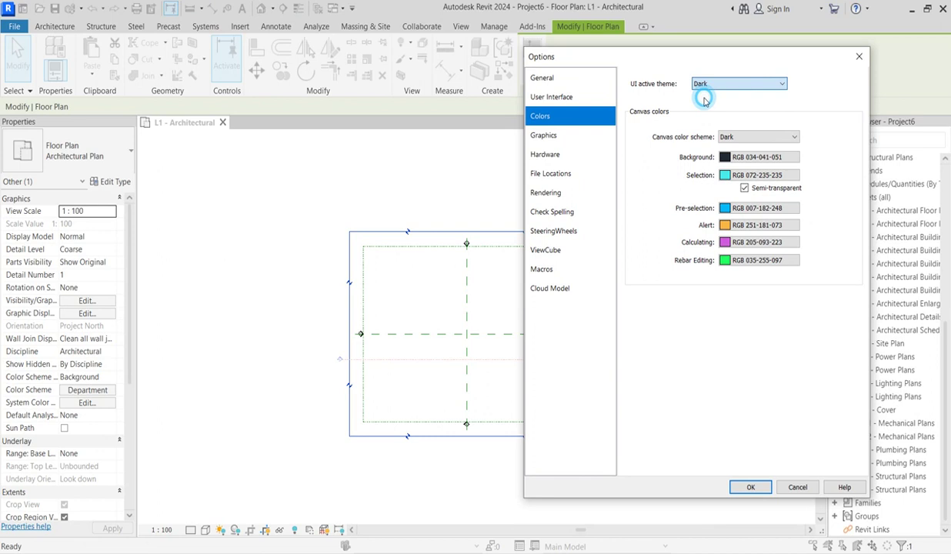
left_click(750, 487)
left_click(264, 255)
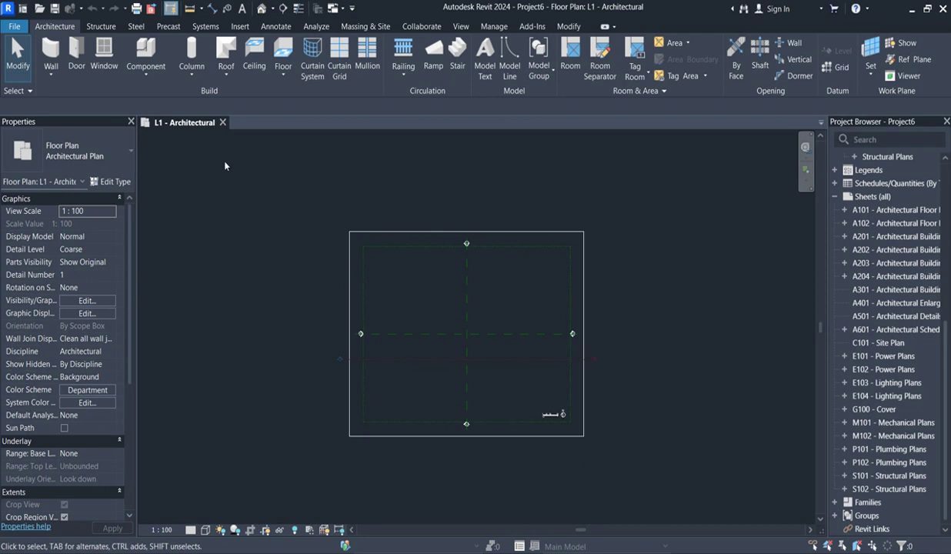
Step: Open the {3D} view and orbit around the house, site and trees
left_click(15, 27)
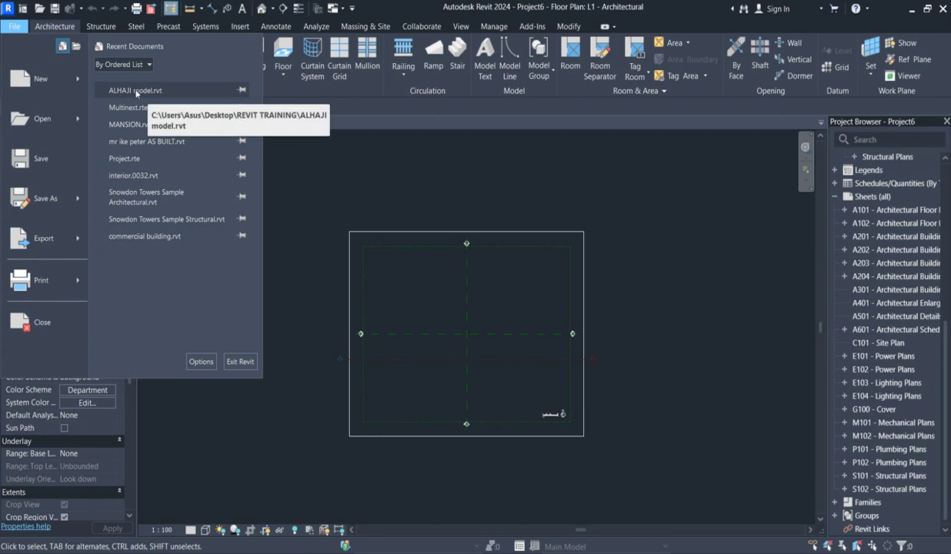
key("Escape")
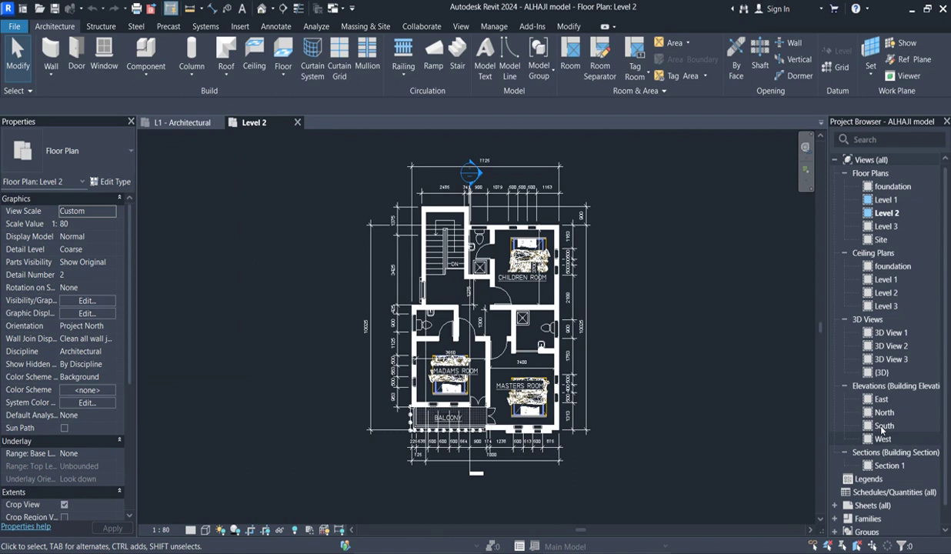
double_click(883, 372)
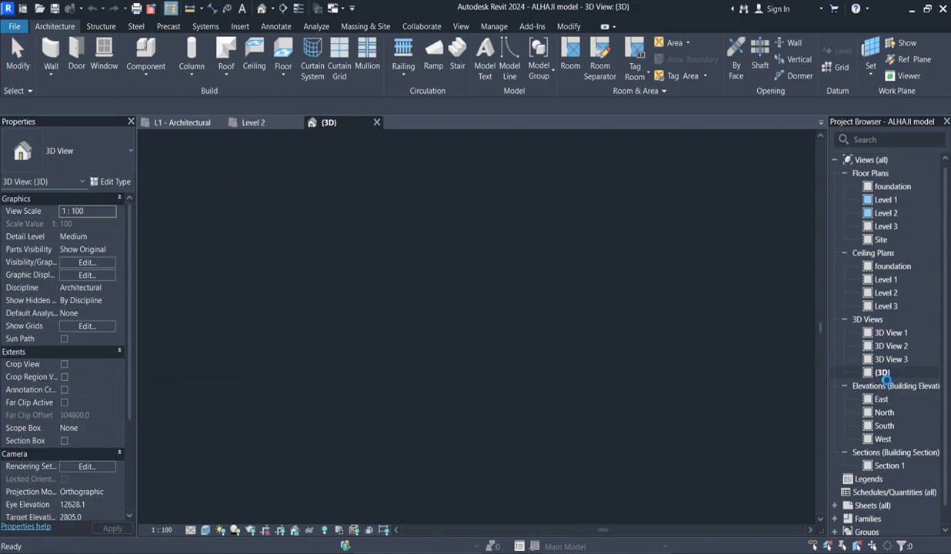
scroll(449, 361, "up", 1)
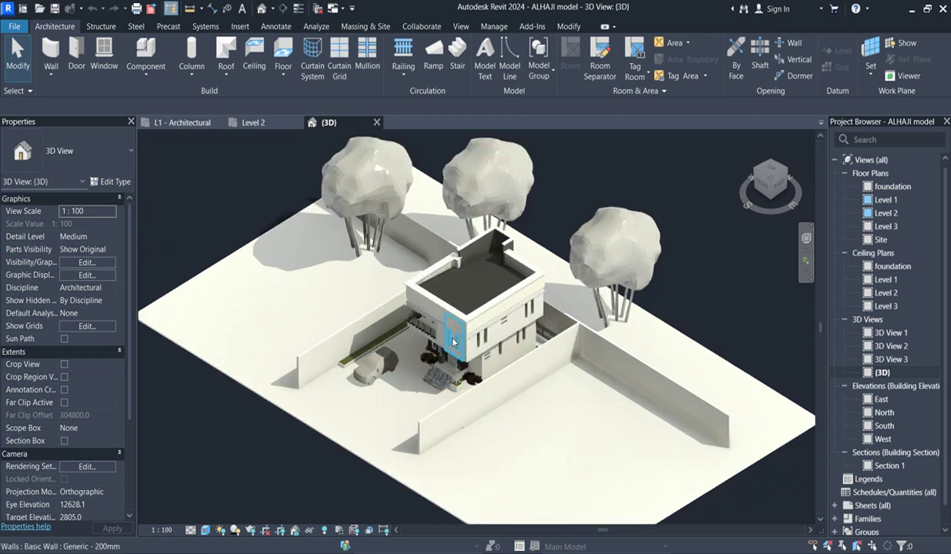
scroll(454, 342, "up", 1)
scroll(498, 356, "up", 1)
scroll(499, 355, "down", 1)
scroll(492, 362, "down", 1)
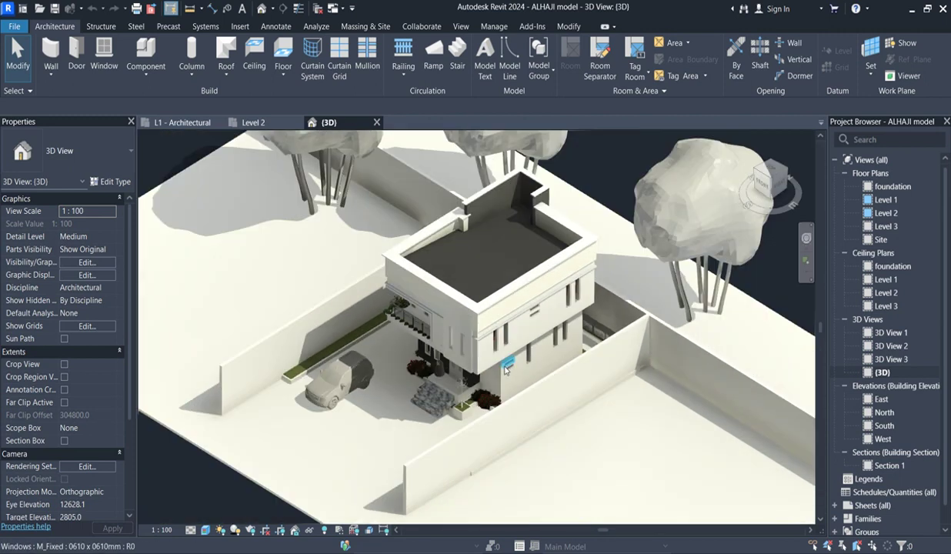
scroll(488, 366, "down", 1)
scroll(501, 397, "down", 1)
scroll(515, 408, "up", 1)
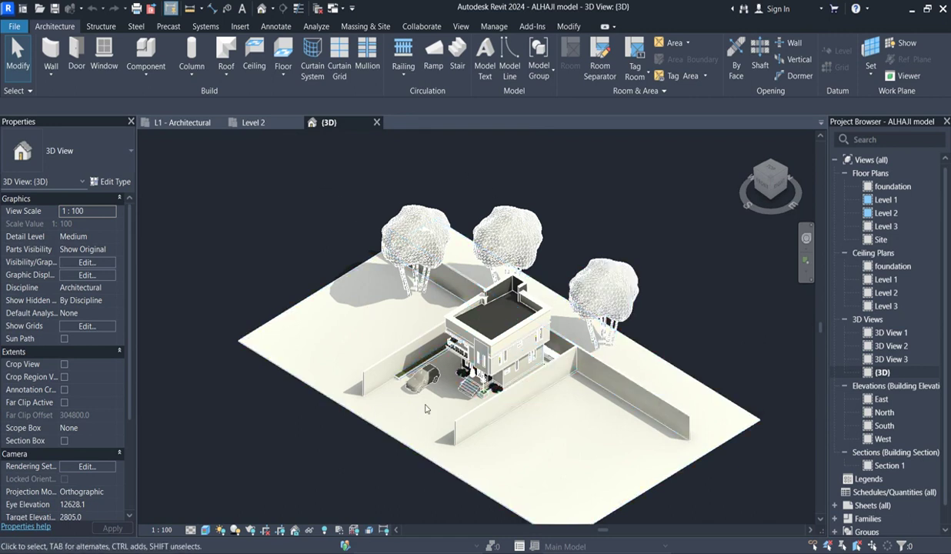
scroll(427, 408, "down", 2)
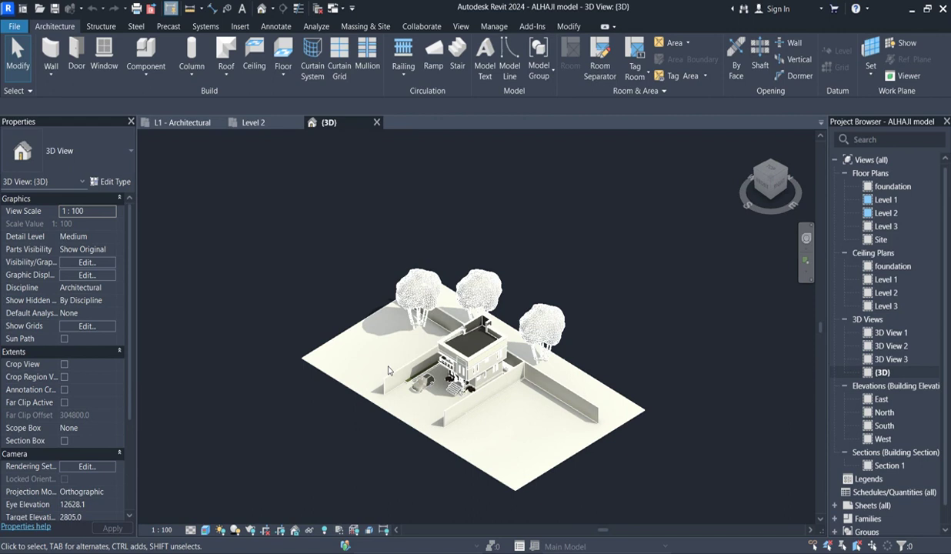
scroll(457, 373, "up", 2)
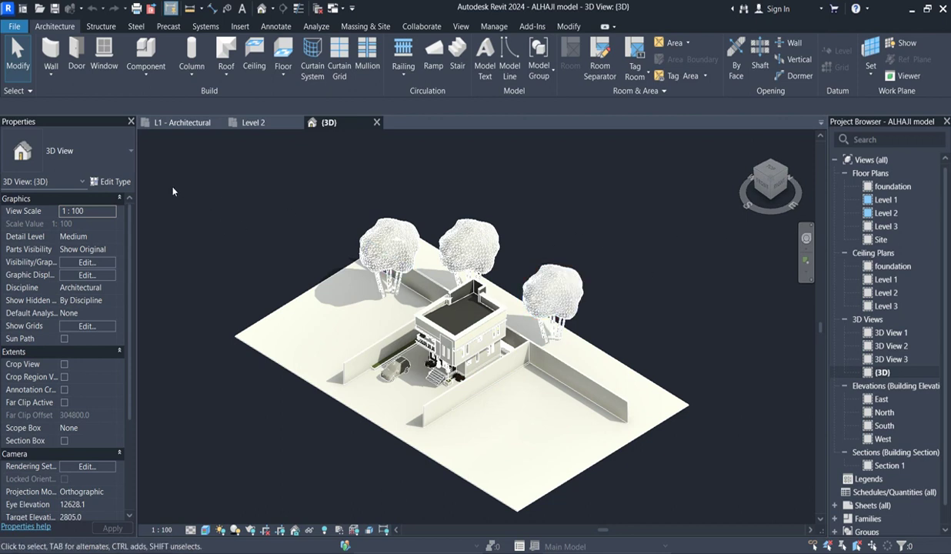
middle_click_drag(188, 178, 310, 277, "shift")
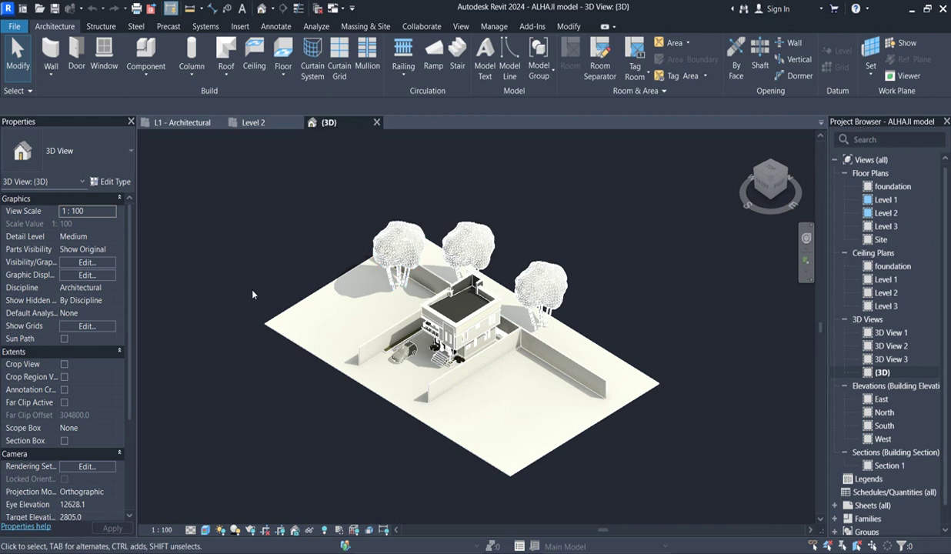
Step: Choose Save As > Template from the File menu
left_click(16, 29)
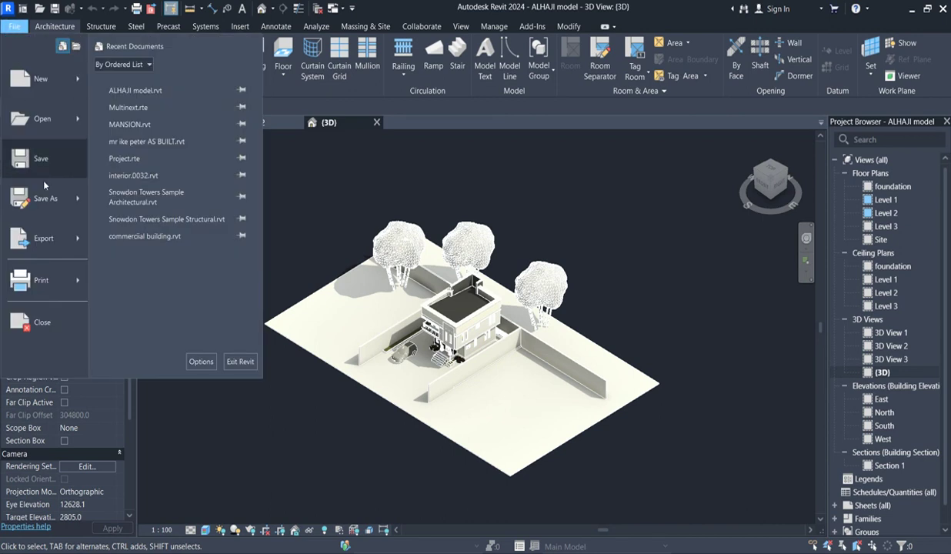
mouse_move(46, 199)
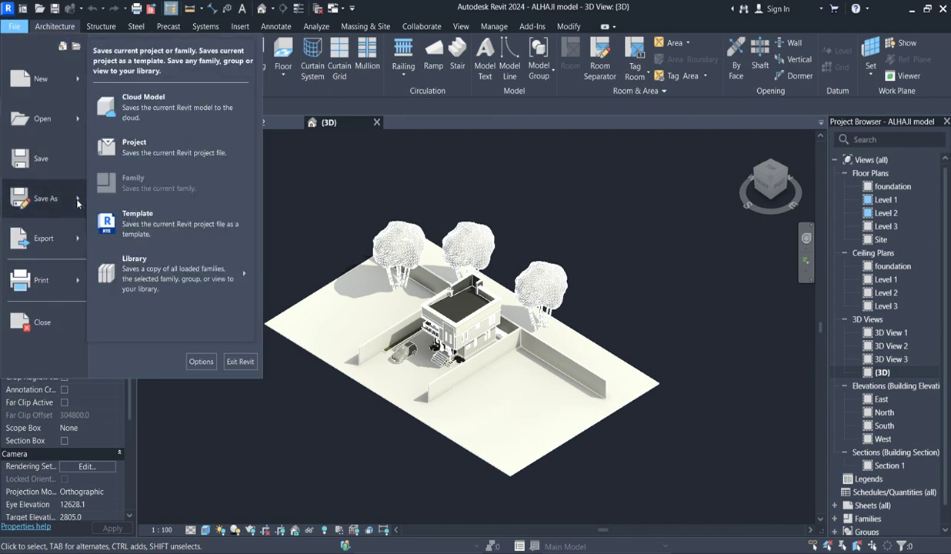
left_click(137, 233)
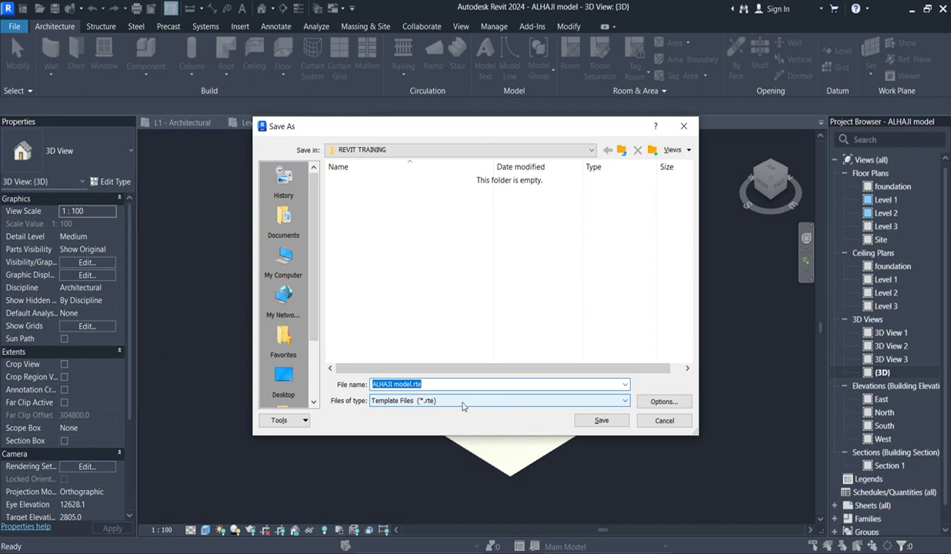
Step: Save the template to the Desktop as MY DEFAULT TEMPLATE.rte
left_click(284, 377)
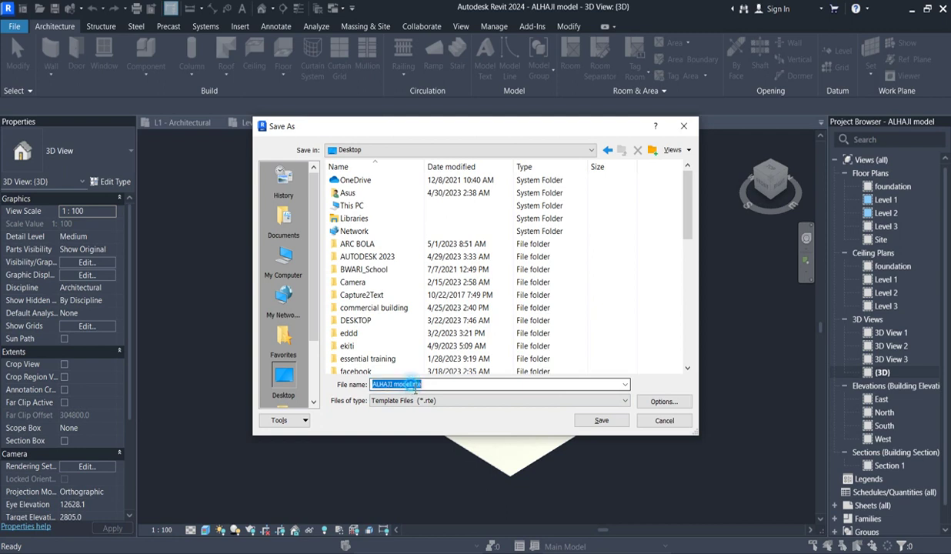
left_click_drag(422, 384, 367, 389)
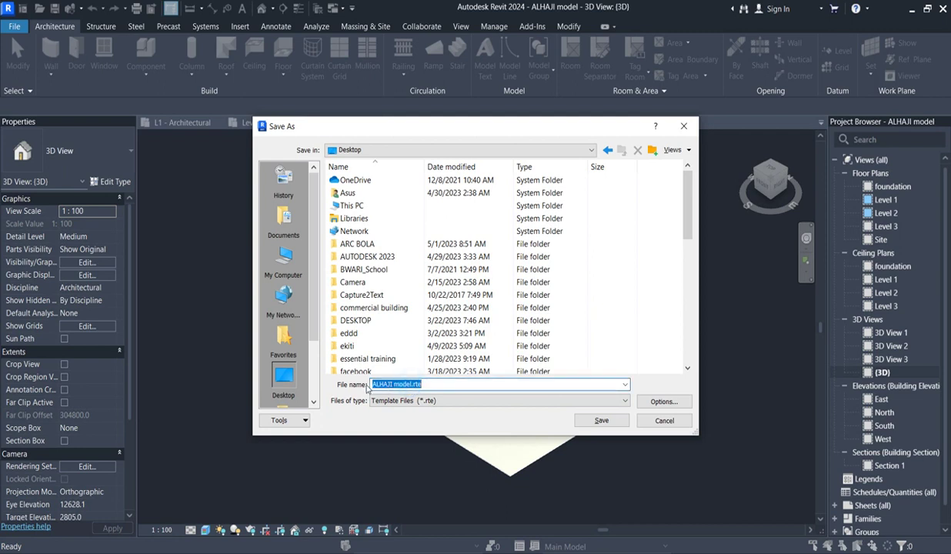
left_click(409, 385)
left_click(411, 385)
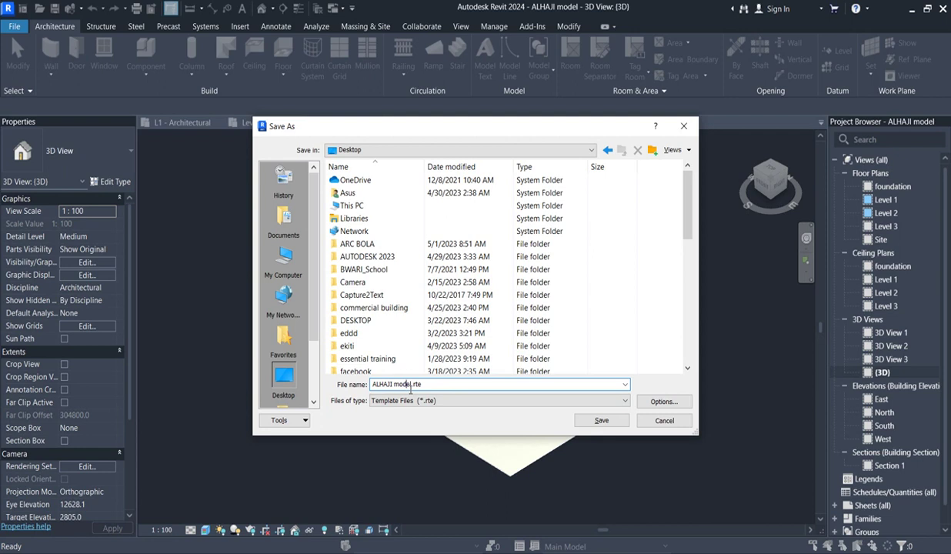
key("BackSpace")
key("BackSpace")
key("BackSpace")
key("BackSpace")
key("BackSpace")
key("BackSpace")
type("MY DEFAULT TEMPLAT")
type("EFAULT TEMPLATE")
left_click(595, 426)
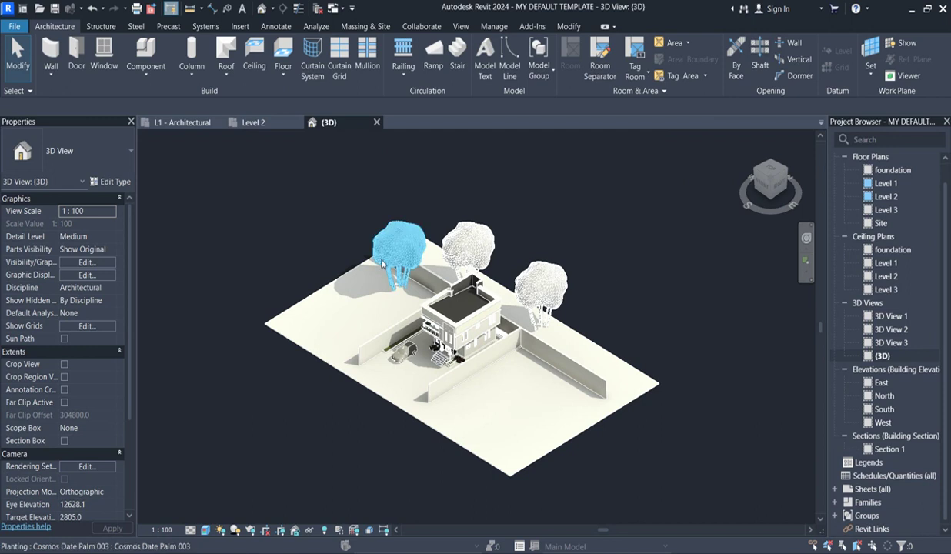
Step: Window-select the whole house, site and trees in 3D and delete them
mouse_move(197, 187)
left_mouse_down()
mouse_move(683, 480)
mouse_move(683, 491)
left_mouse_up()
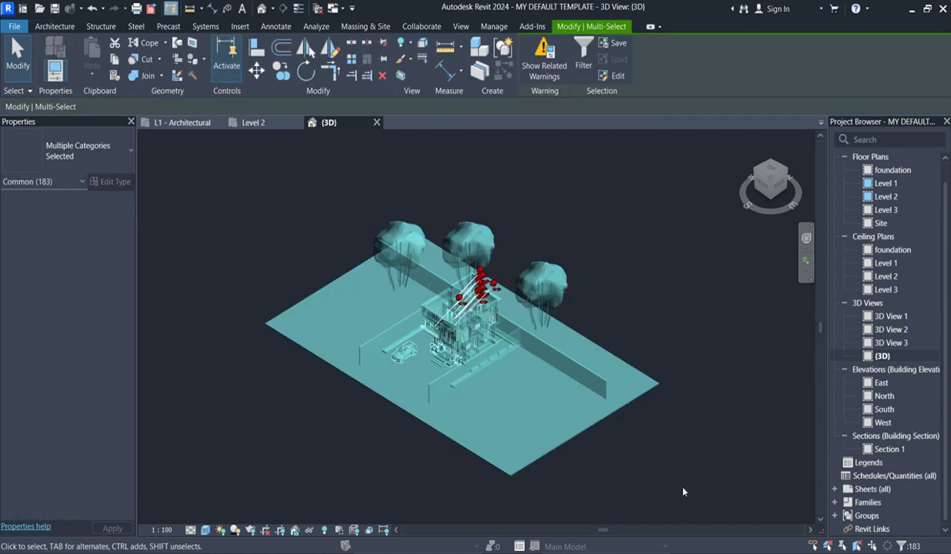
key("Delete")
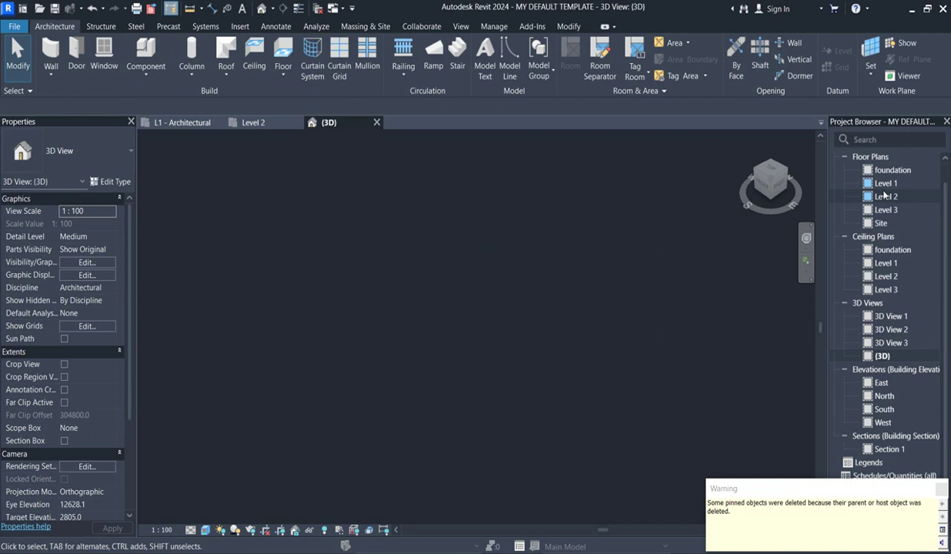
Step: Delete the leftover Level 1 room tags, annotations and Section 1
double_click(885, 183)
scroll(446, 286, "down", 1)
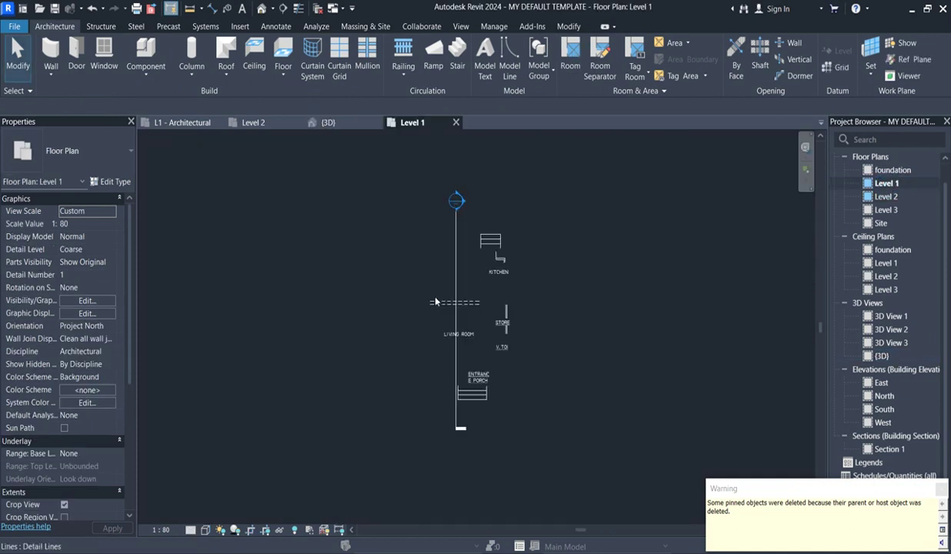
scroll(446, 286, "down", 1)
left_click_drag(309, 209, 408, 277)
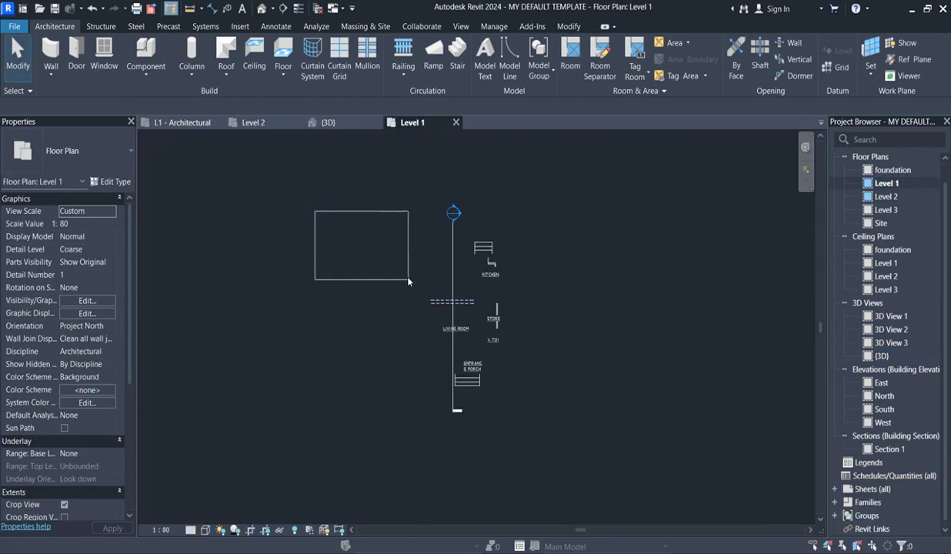
left_click_drag(277, 167, 527, 434)
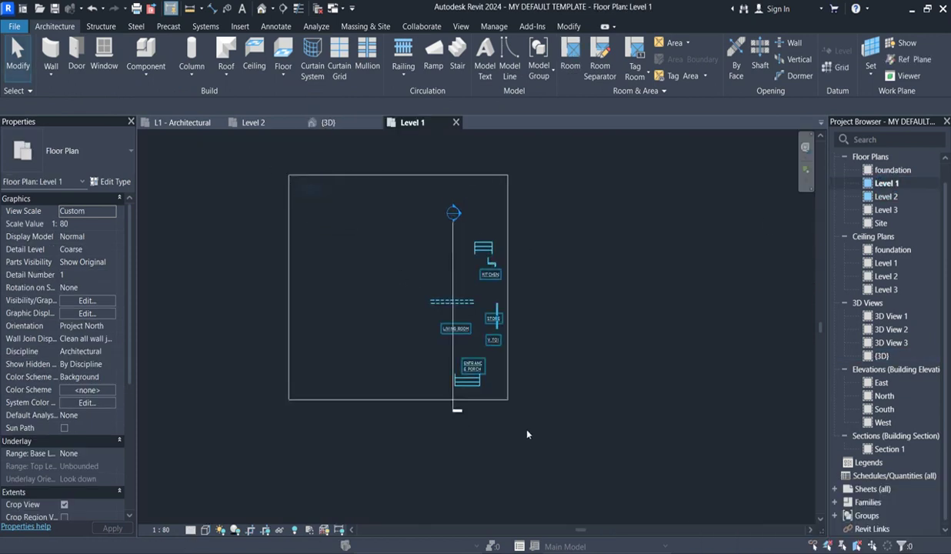
right_click(473, 336)
left_click(515, 183)
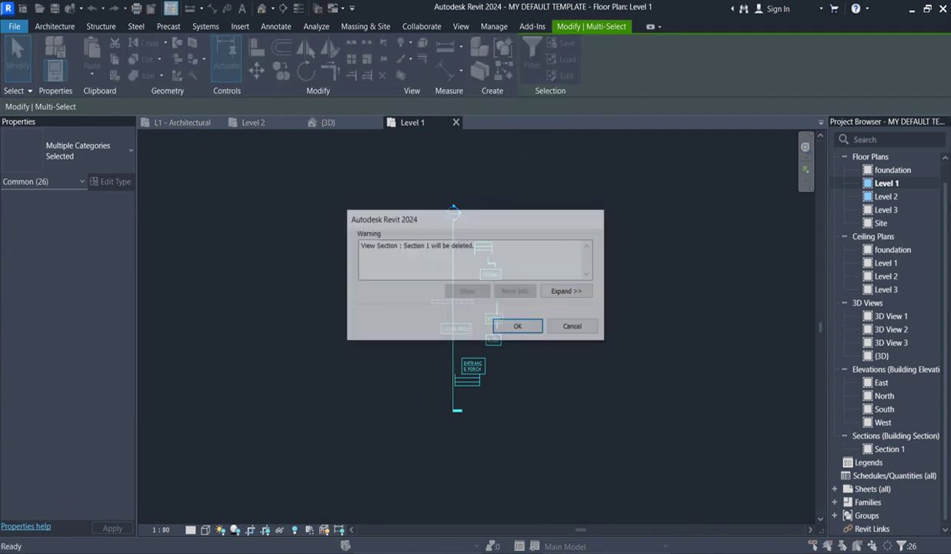
left_click(521, 328)
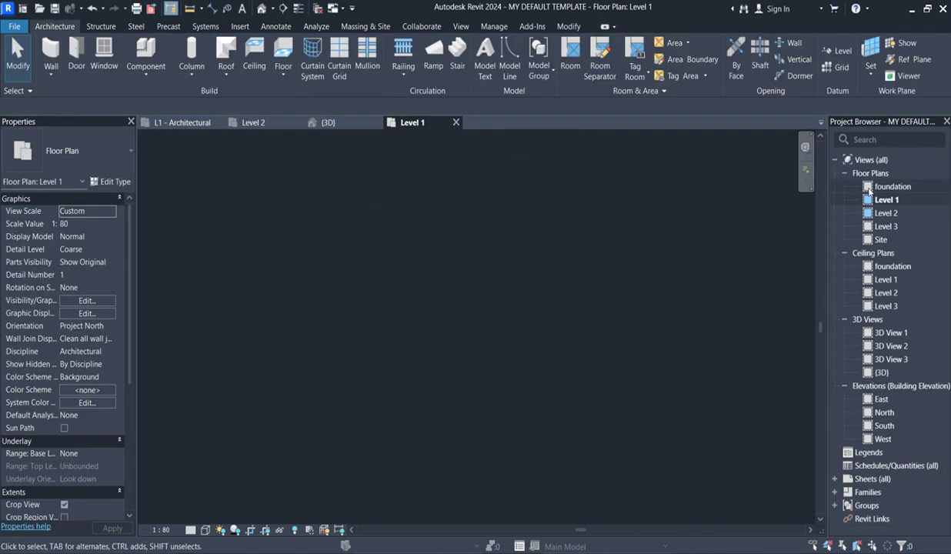
Step: Delete the room tags on the Level 2 floor plan
double_click(883, 216)
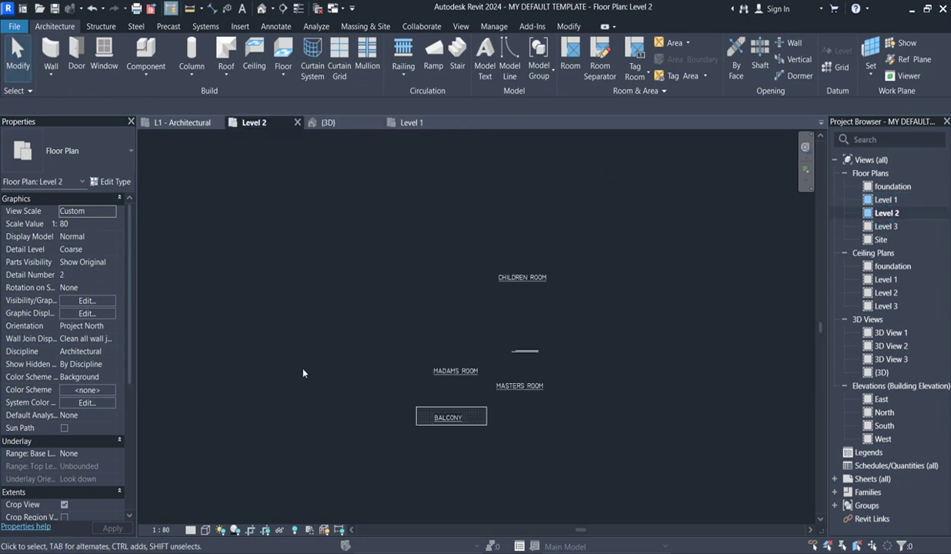
mouse_move(247, 219)
left_mouse_down()
mouse_move(594, 476)
mouse_move(573, 455)
left_mouse_up()
right_click(509, 394)
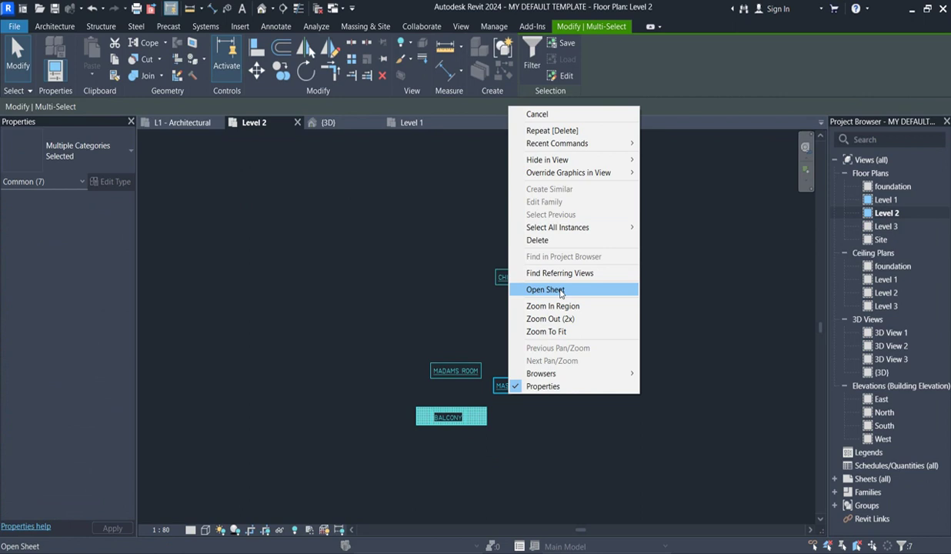
left_click(537, 240)
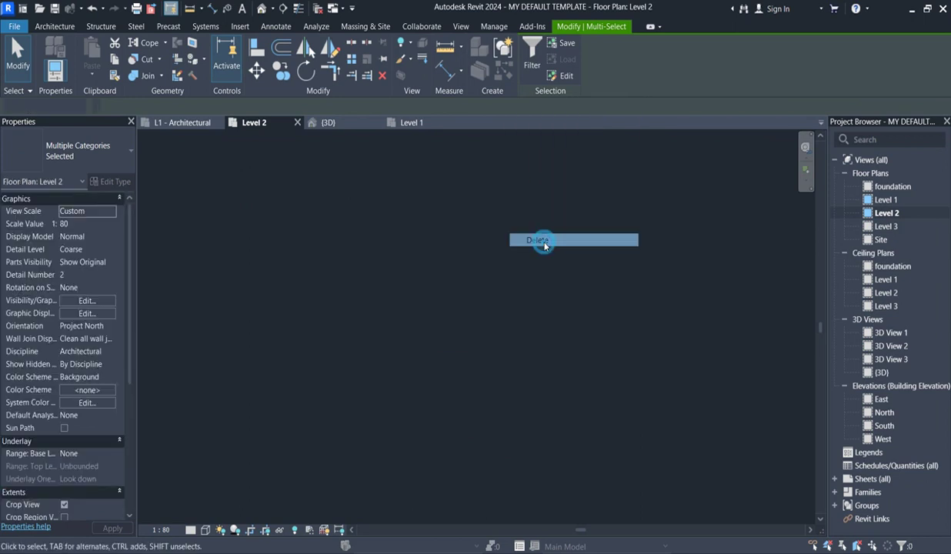
Step: Delete 3D View 1, 3D View 2 and 3D View 3 from the Project Browser
left_click(891, 333)
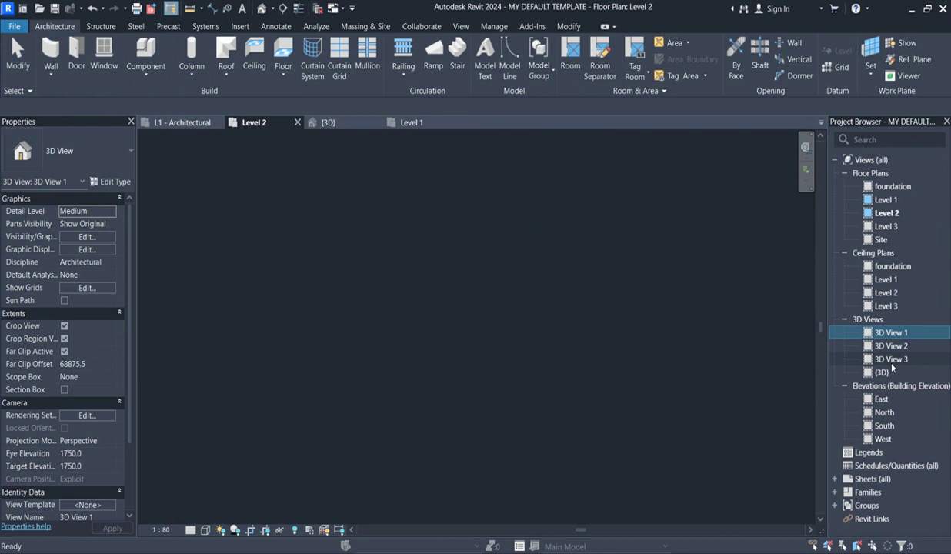
left_click(891, 360, "shift")
right_click(892, 358)
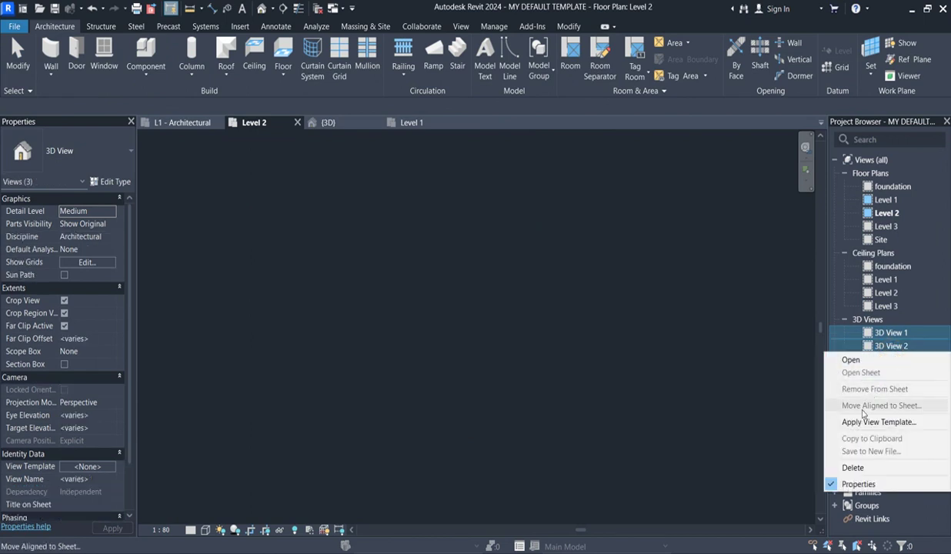
left_click(852, 467)
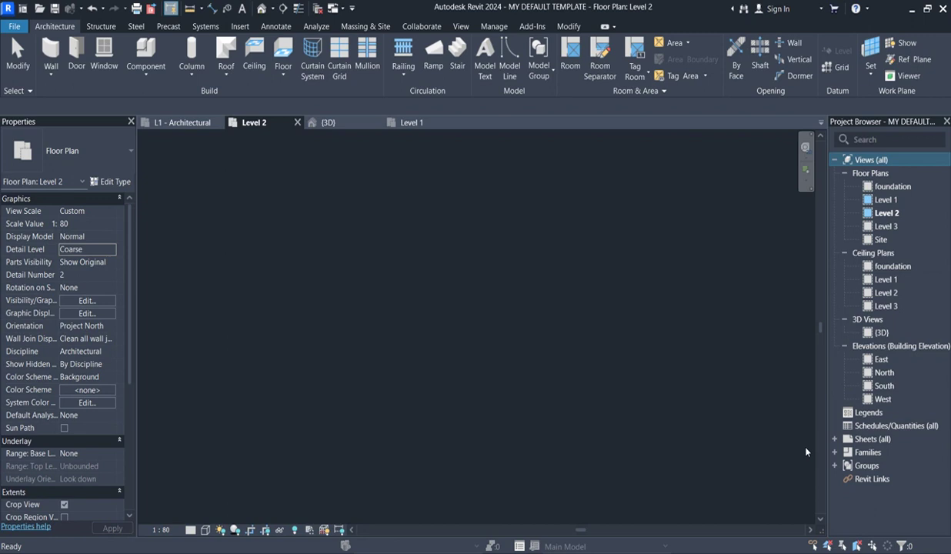
Step: Open sheet A101 - Unnamed, collapse Sheets, then open the Level 1 floor plan
left_click(834, 439)
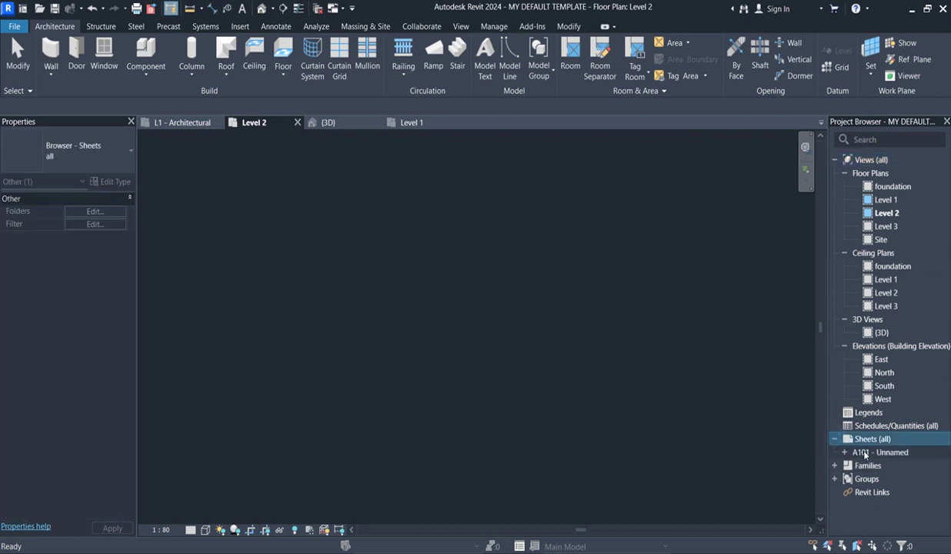
double_click(867, 453)
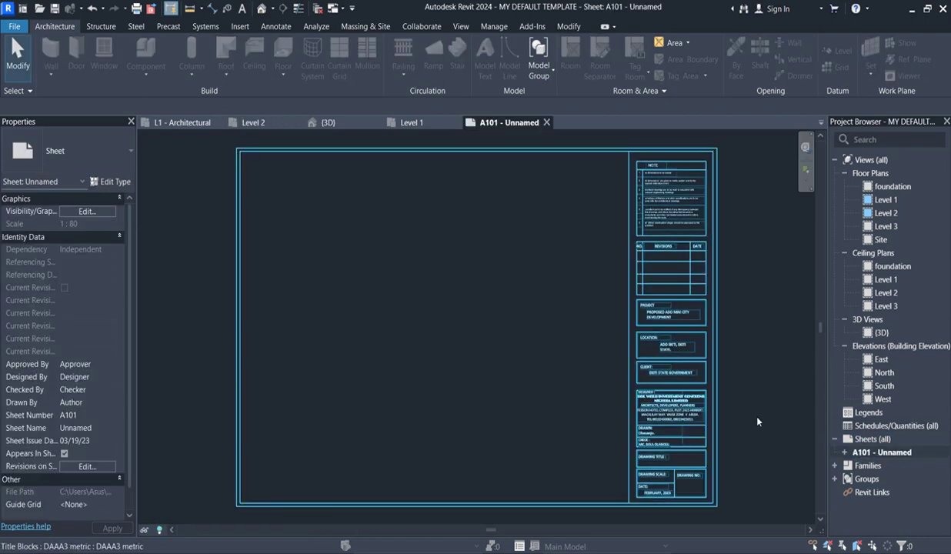
double_click(871, 440)
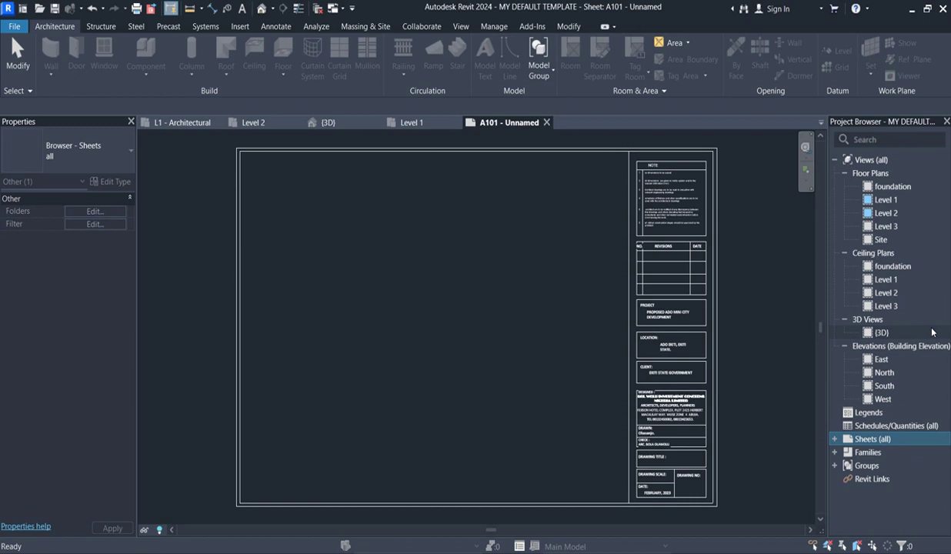
double_click(886, 200)
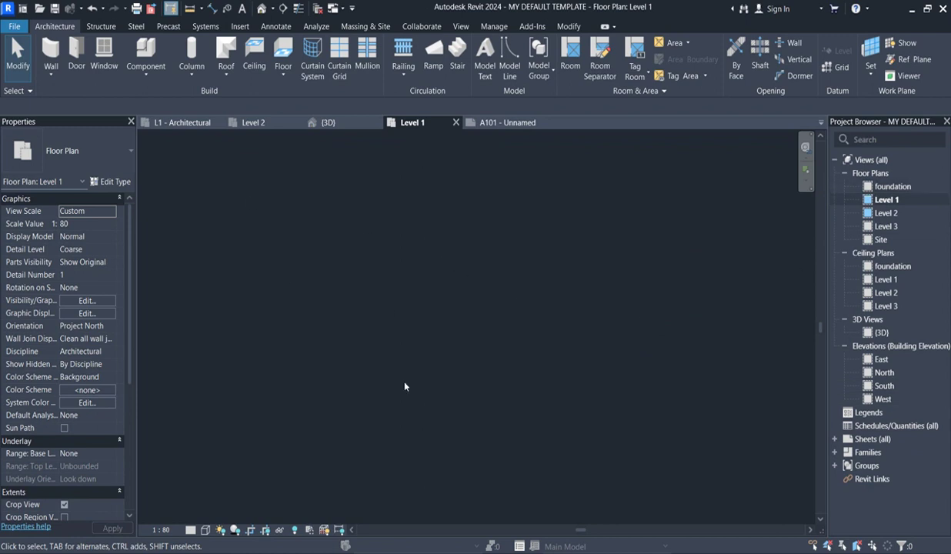
Step: Show Level 1's crop region and drag its left and right edges outward
left_click(264, 529)
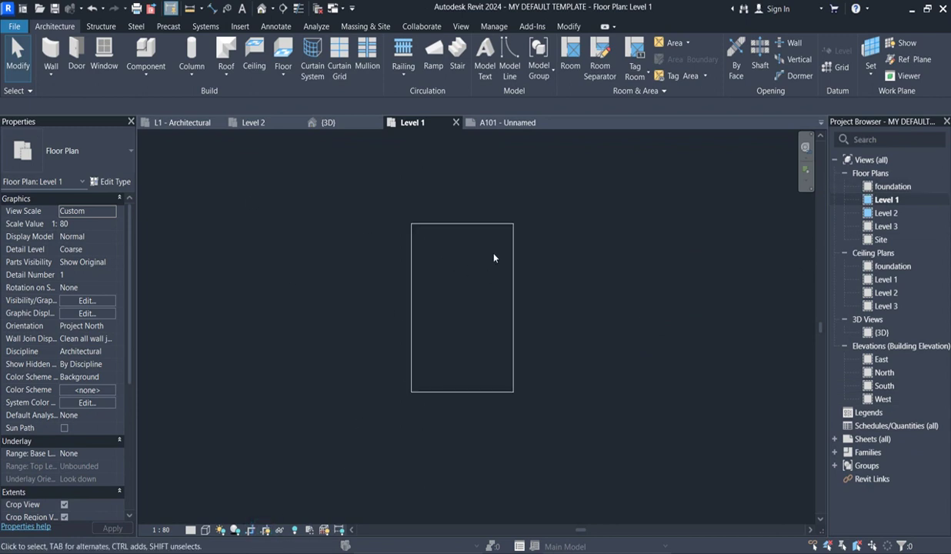
left_click(412, 312)
left_click_drag(411, 308, 358, 308)
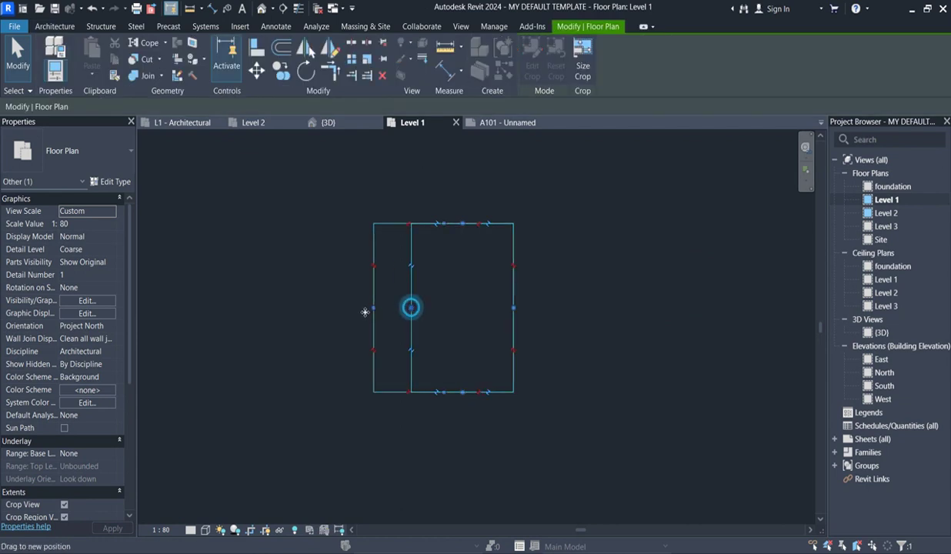
left_click_drag(513, 308, 560, 308)
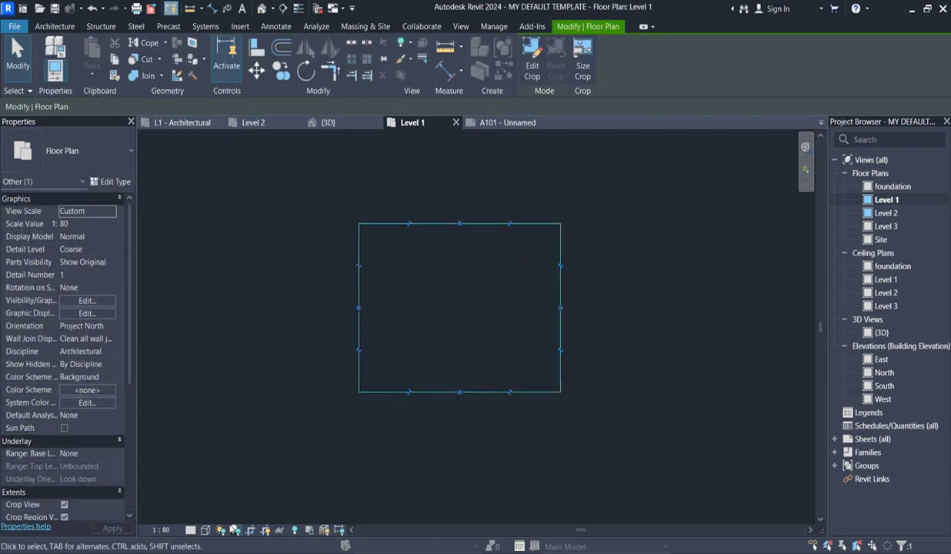
left_click(272, 365)
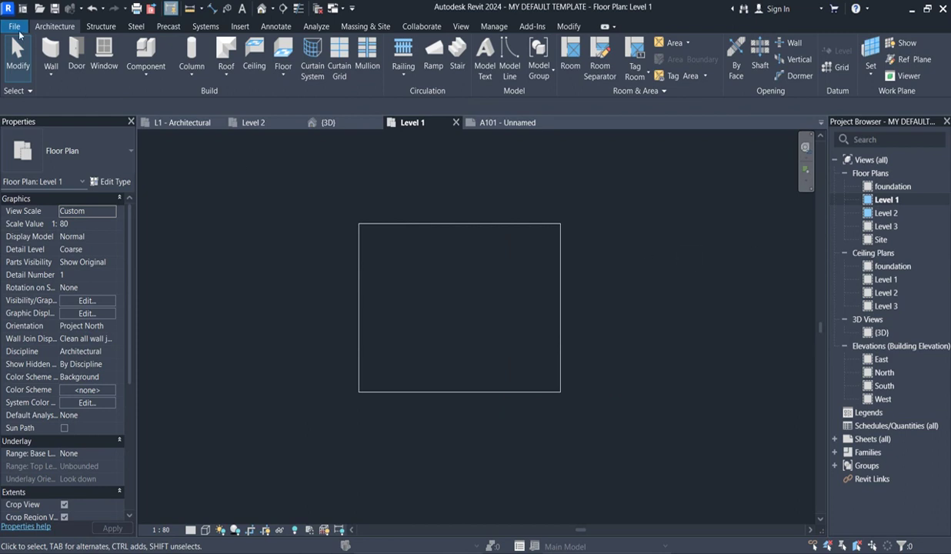
Step: Save the project as a template named MY DEFAULT TEMPLATE.rte on the Desktop
left_click(14, 26)
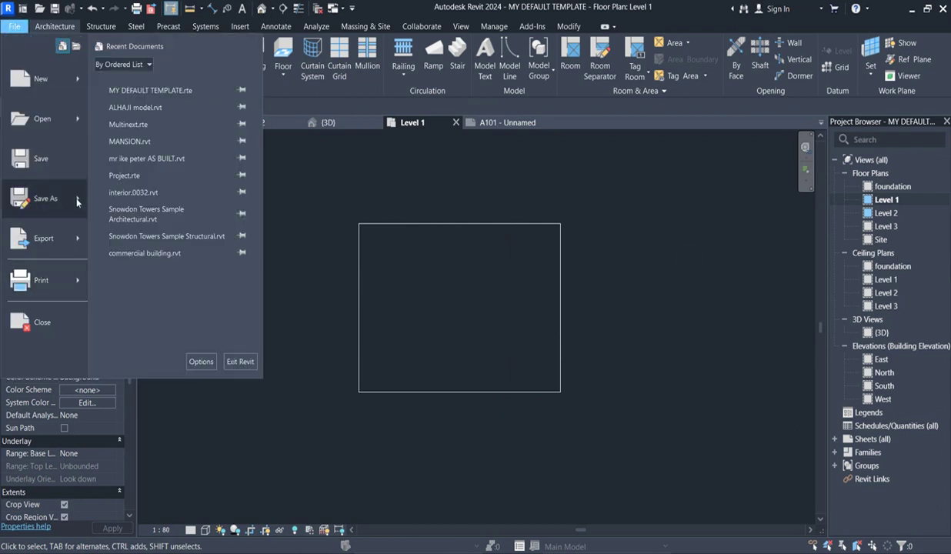
mouse_move(44, 199)
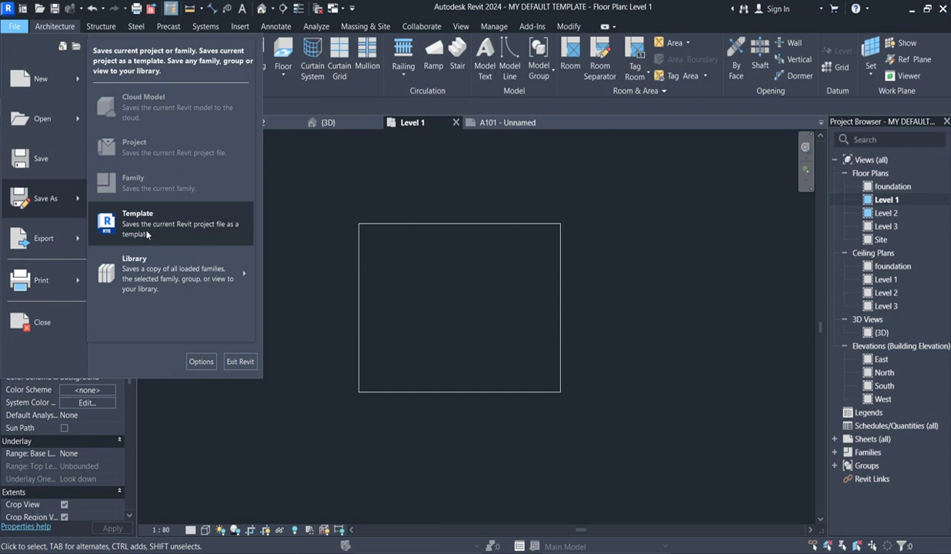
left_click(149, 231)
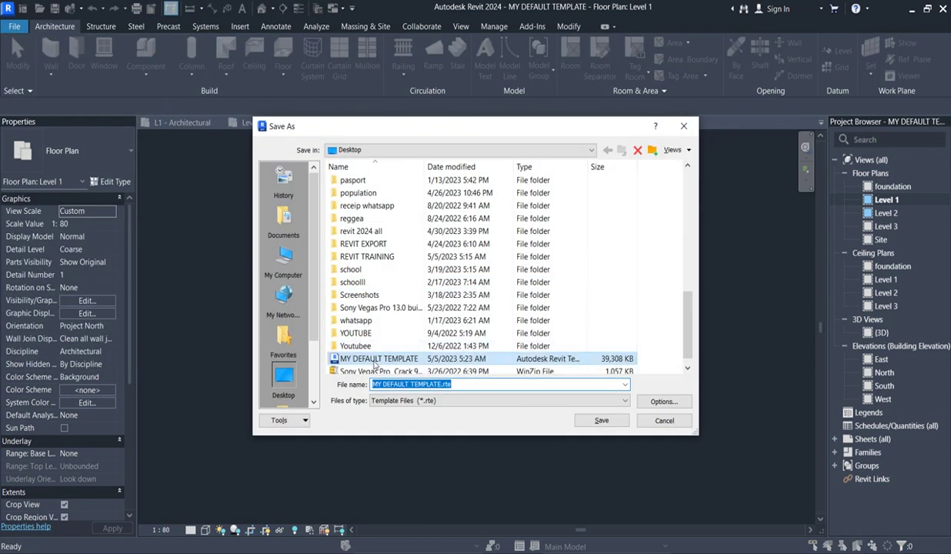
left_click(375, 360)
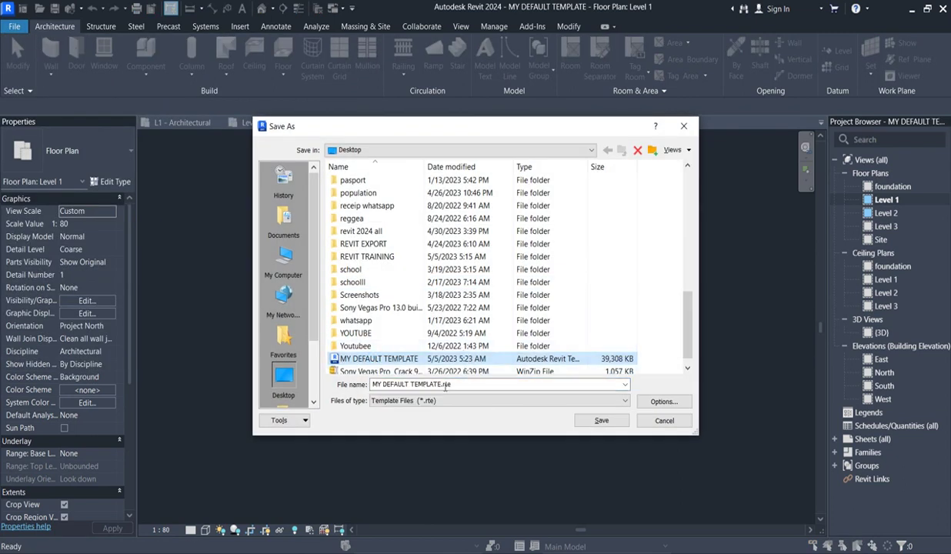
left_click(616, 425)
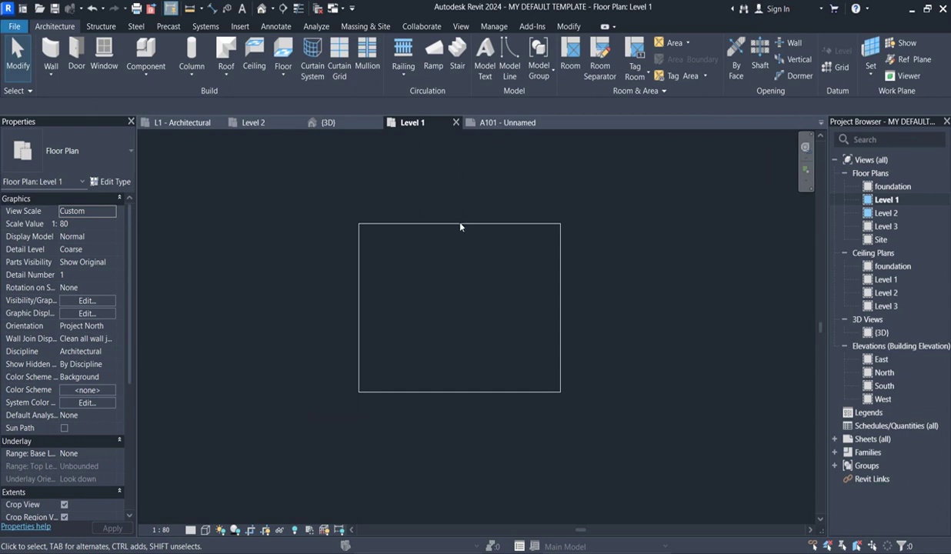
left_click(14, 26)
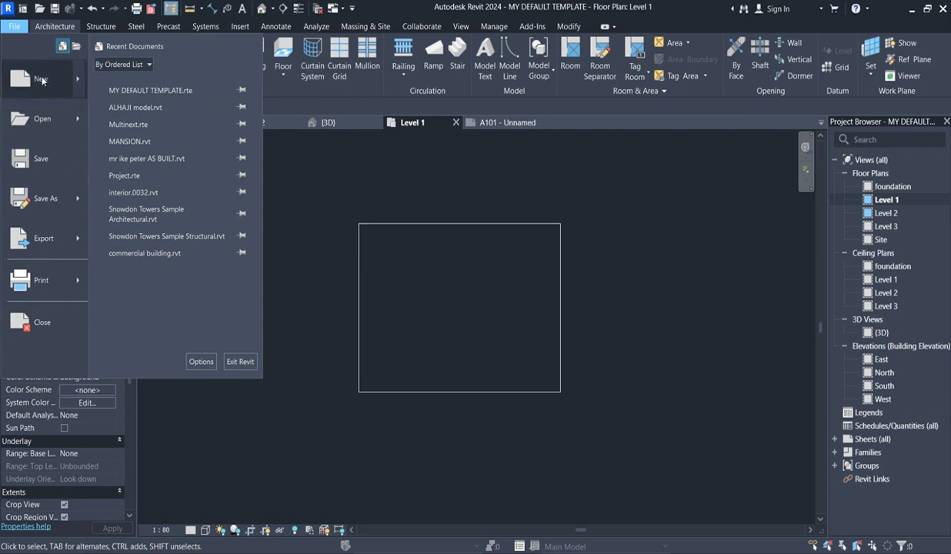
left_click(46, 77)
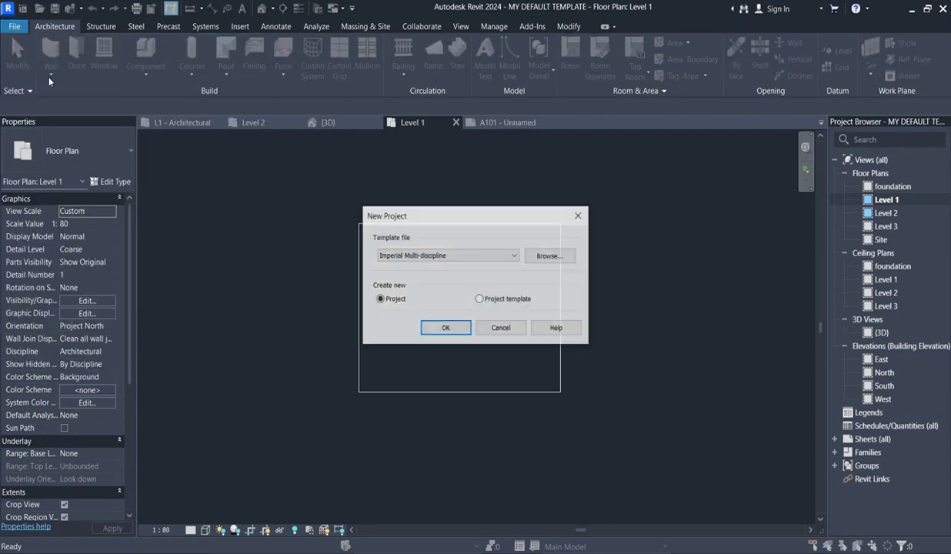
left_click(549, 260)
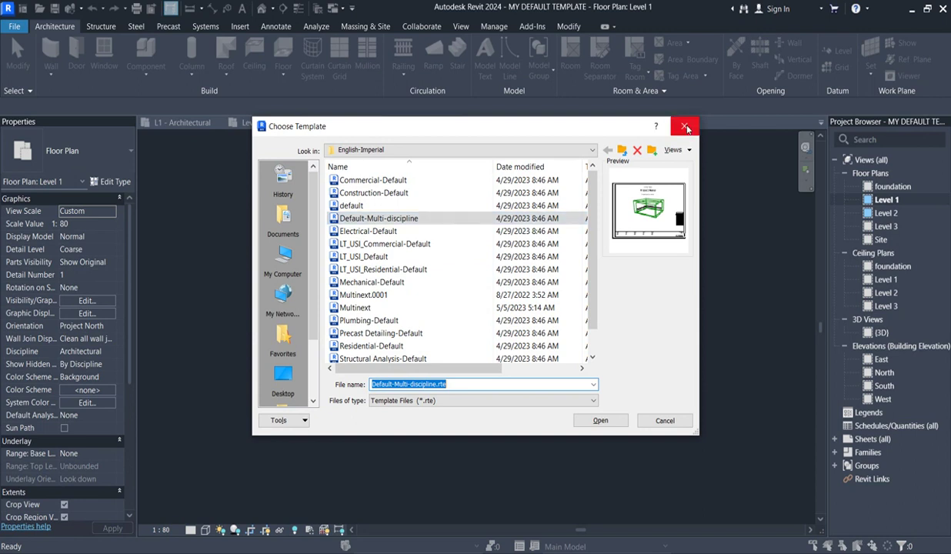
left_click(686, 127)
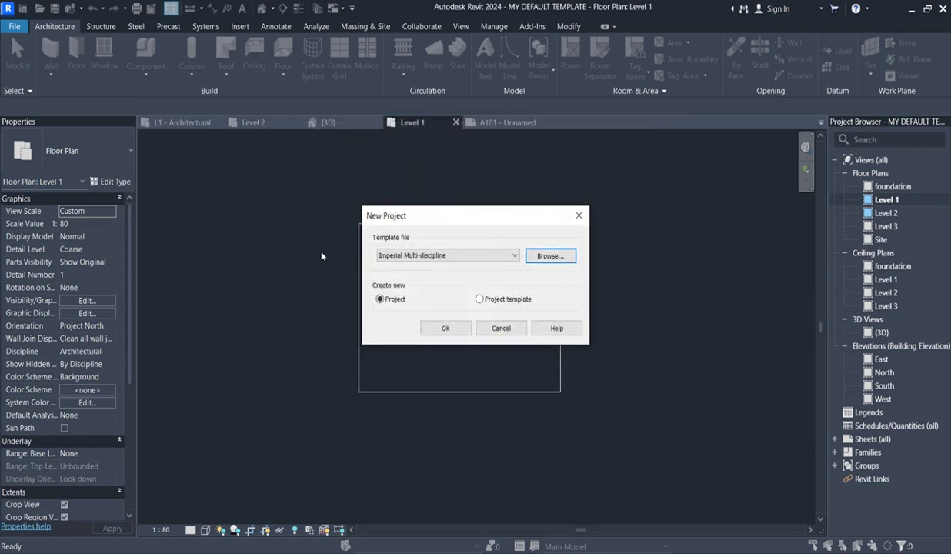
left_click(578, 217)
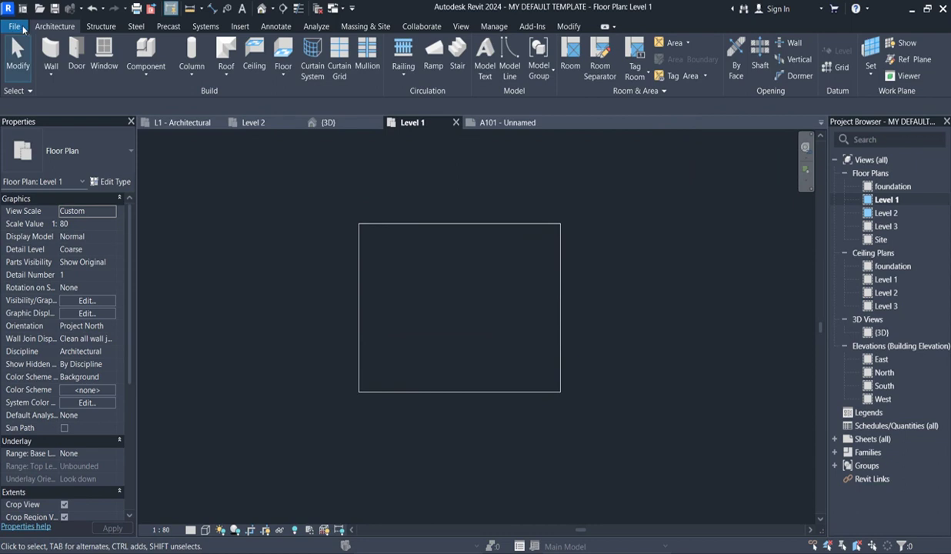
left_click(15, 26)
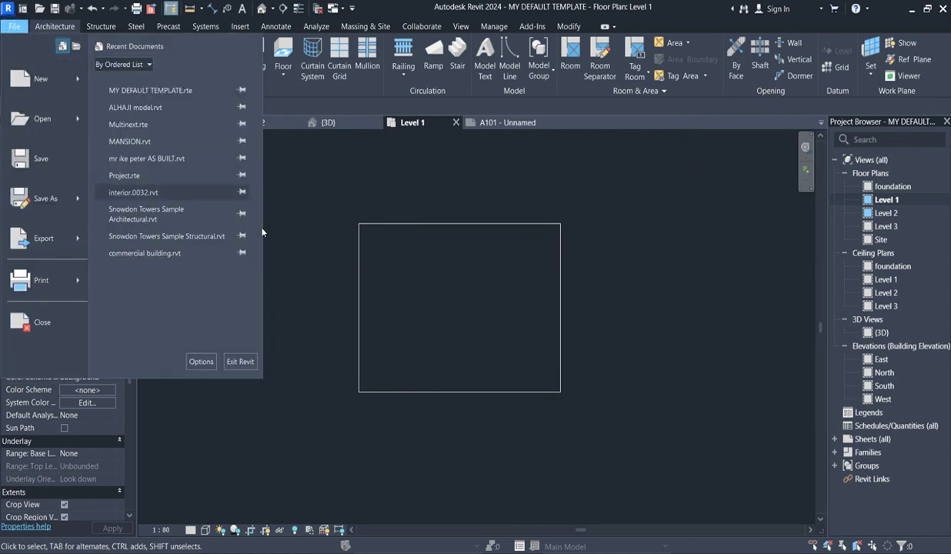
left_click(200, 363)
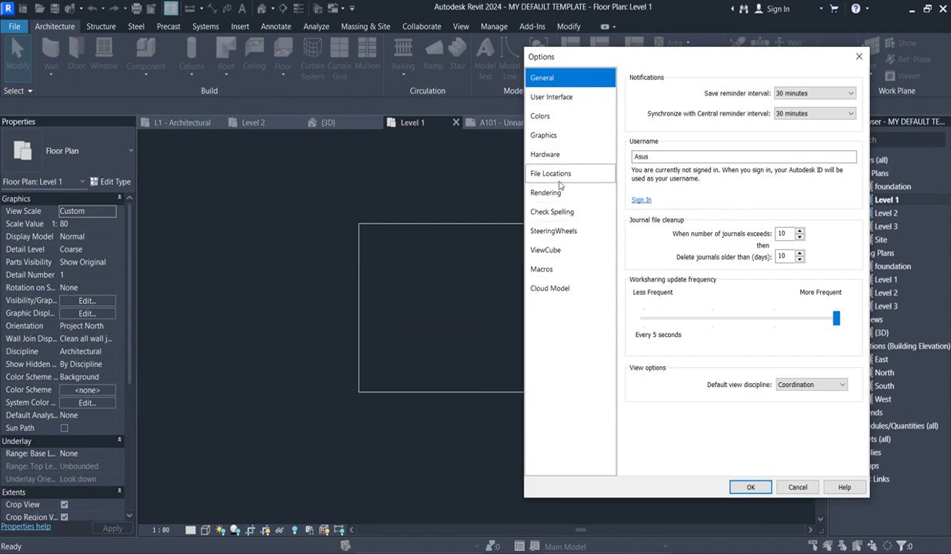
left_click(551, 174)
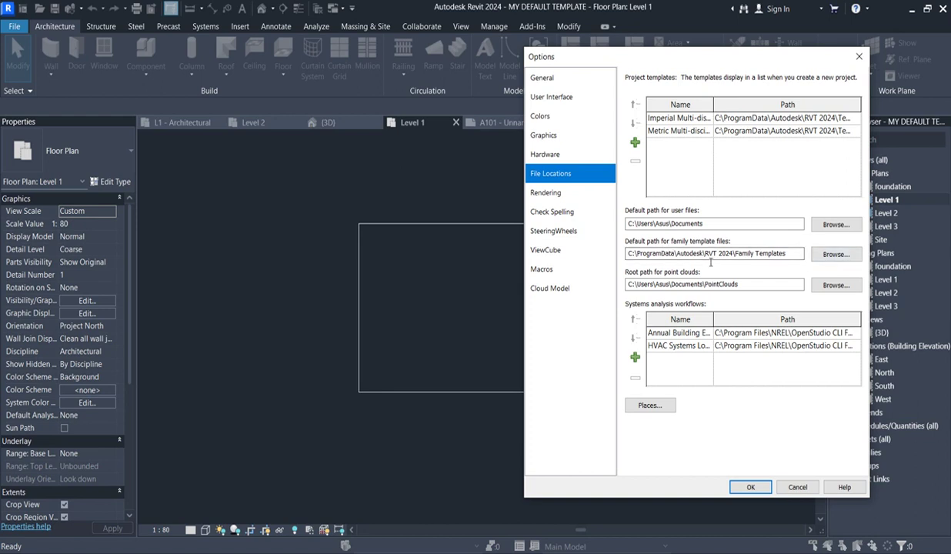
left_click(835, 254)
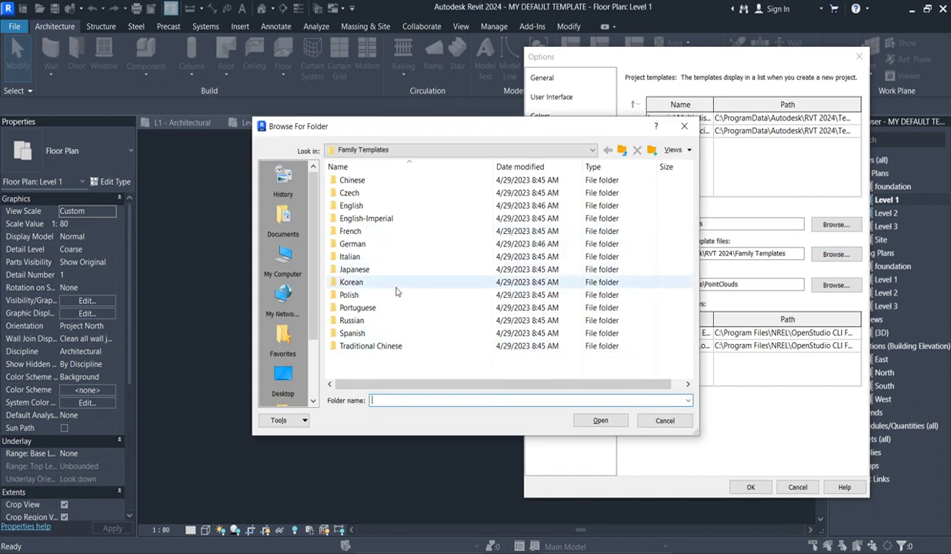
double_click(352, 220)
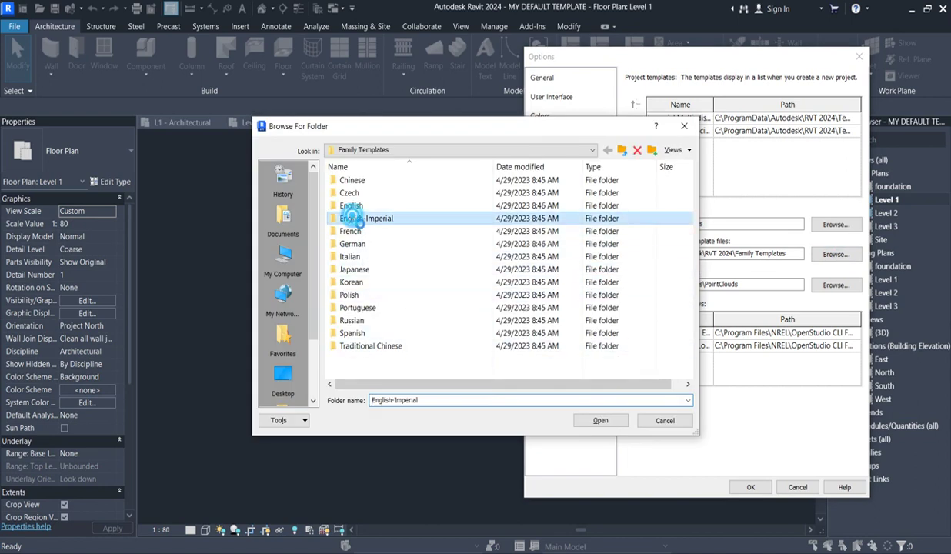
left_click(685, 125)
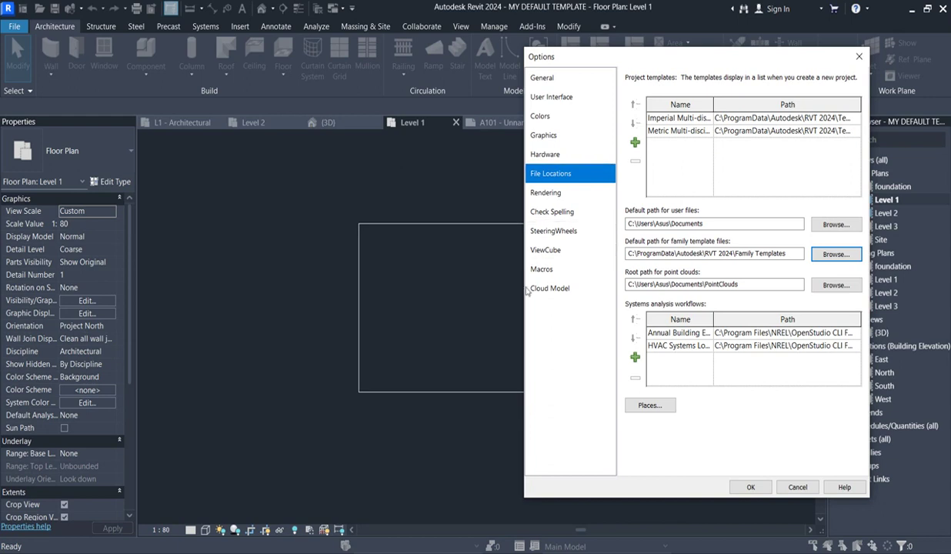
left_click_drag(723, 60, 531, 74)
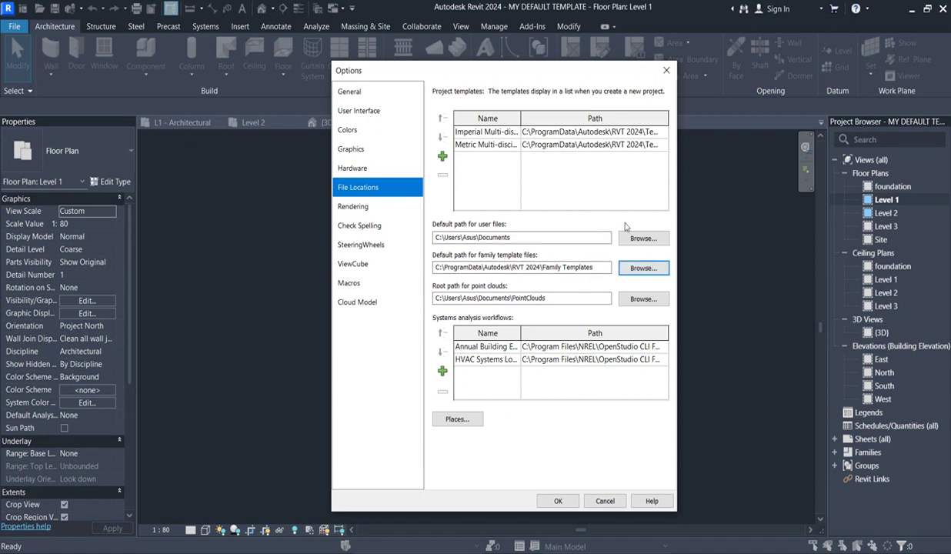
left_click(666, 70)
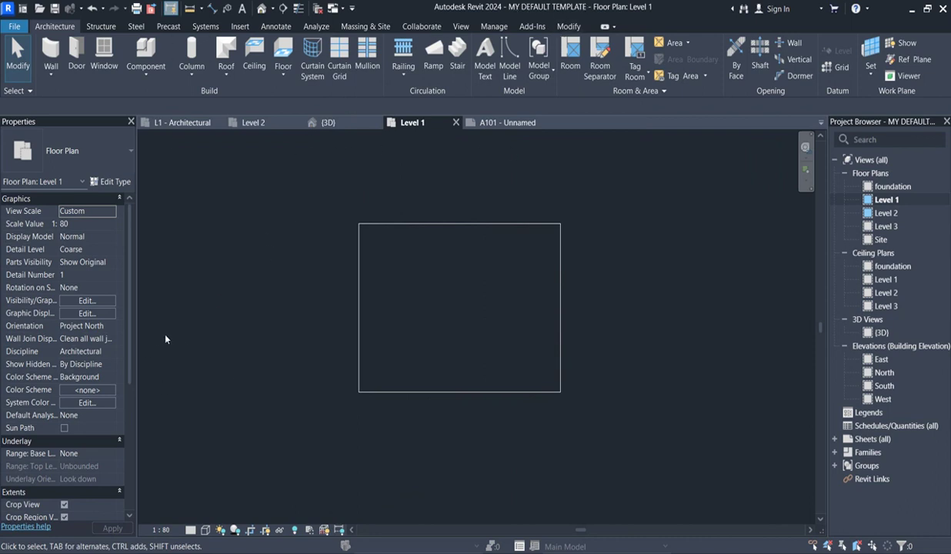
Step: Minimize Revit and the folder windows, then copy the MY DEFAULT TEMPLATE desktop file
left_click(13, 27)
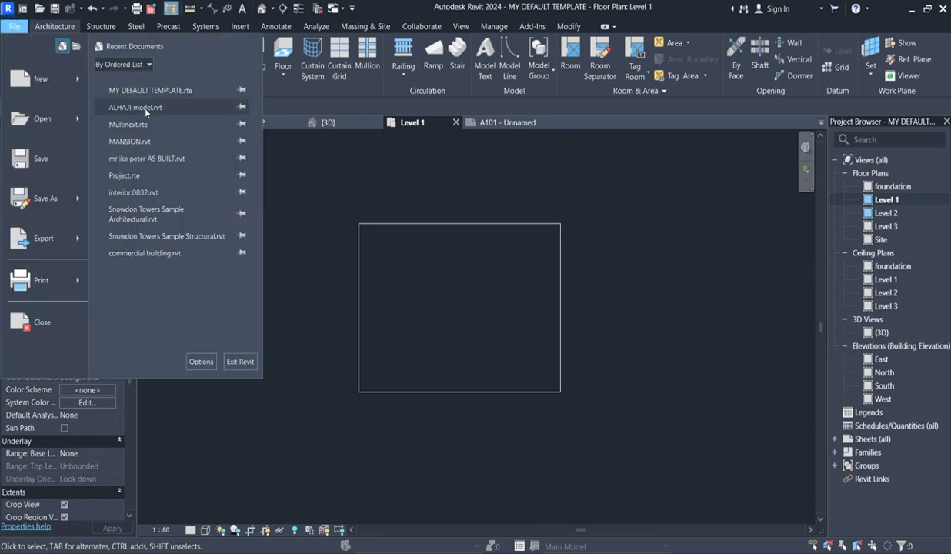
left_click(207, 454)
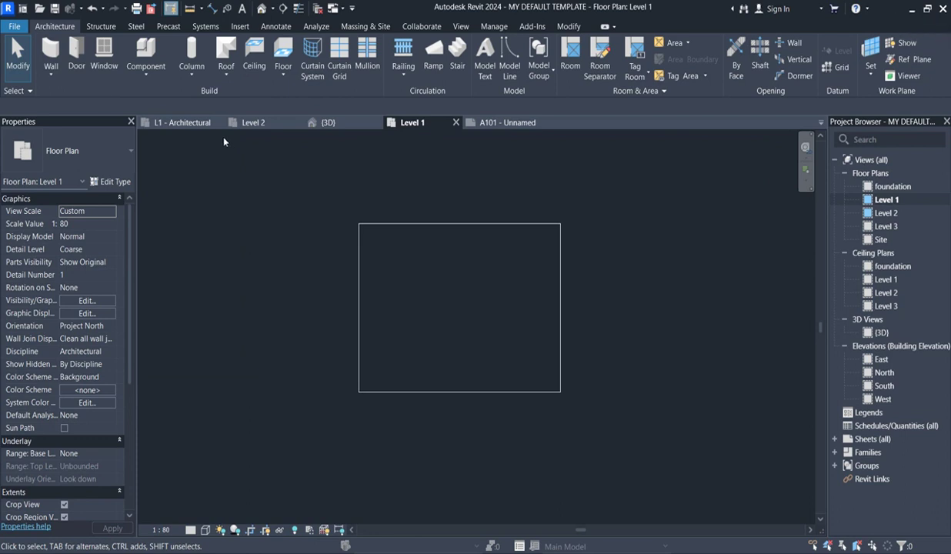
left_click(911, 9)
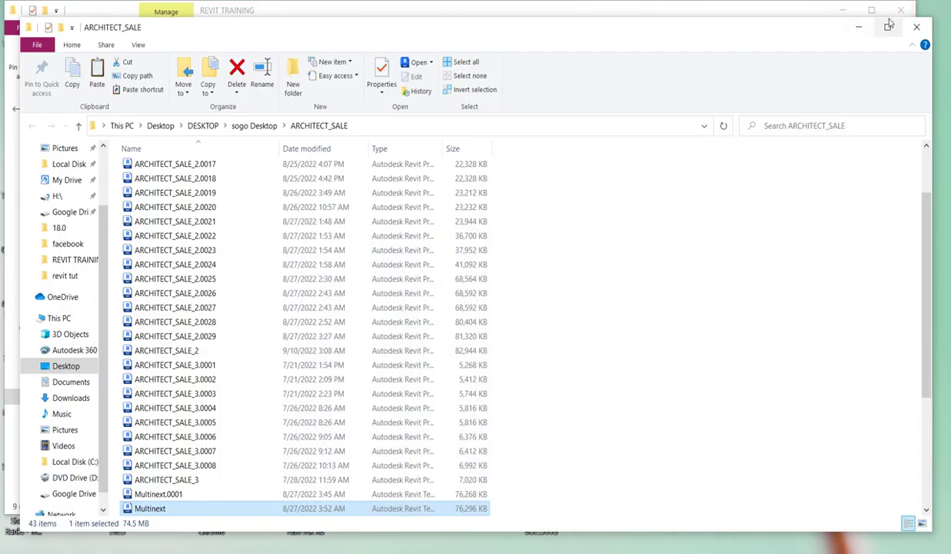
left_click(858, 27)
left_click(843, 10)
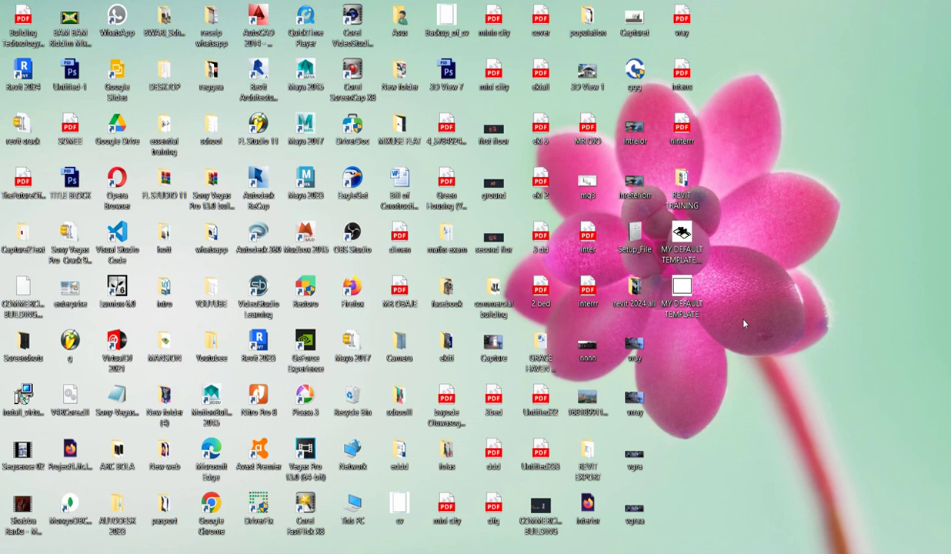
right_click(684, 293)
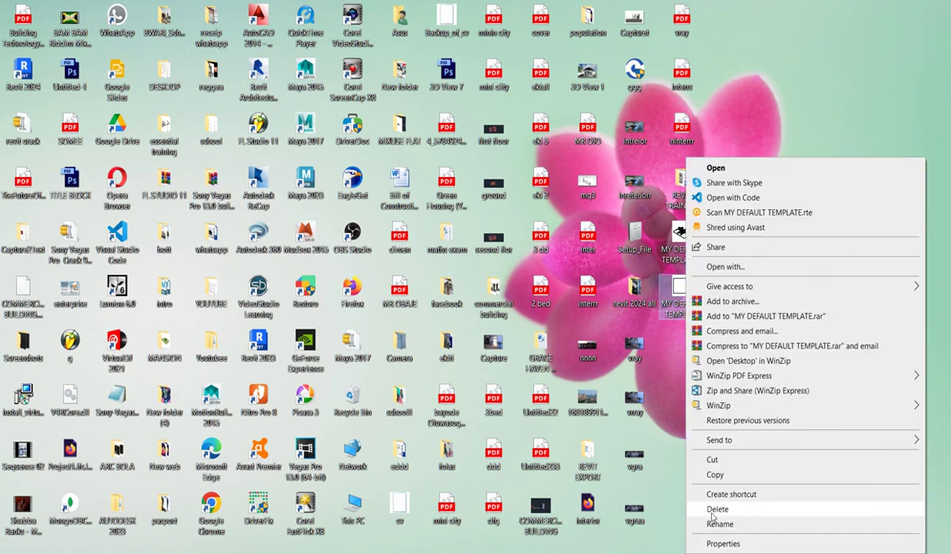
left_click(714, 475)
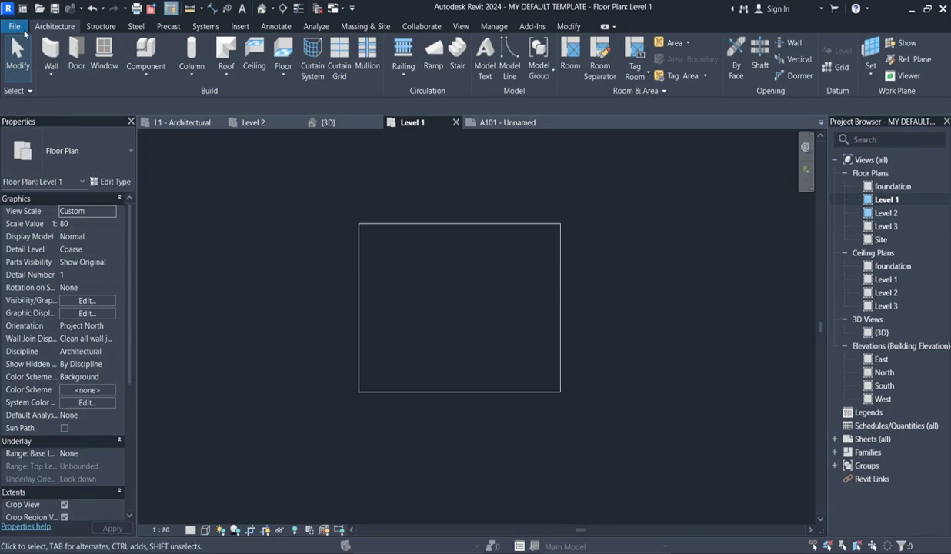
Step: Paste MY DEFAULT TEMPLATE into the English-Imperial template folder from the New Project browser
left_click(15, 26)
mouse_move(42, 78)
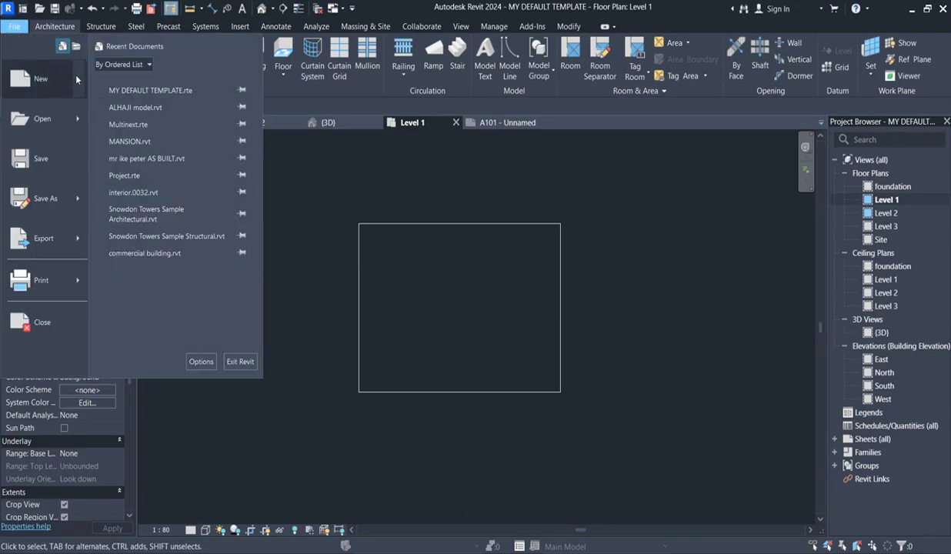
left_click(139, 82)
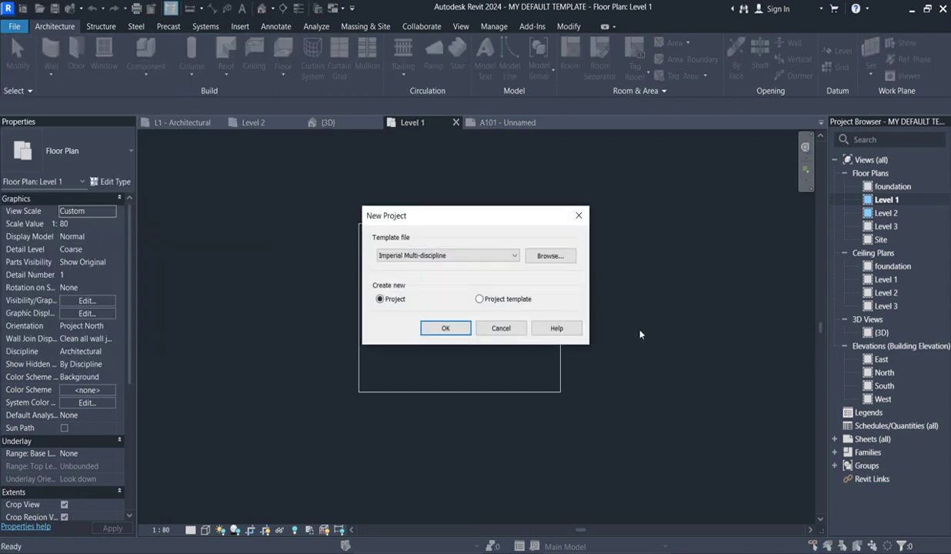
left_click(548, 255)
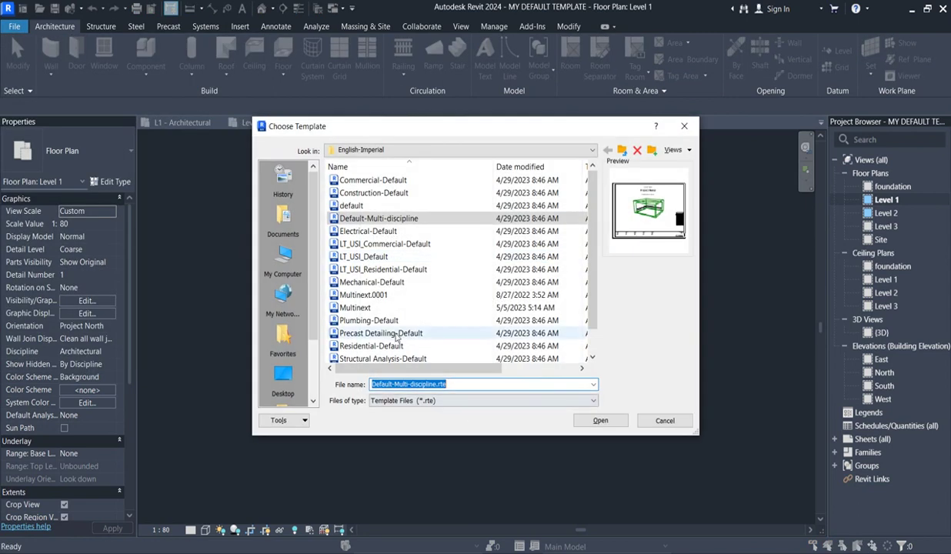
right_click(458, 250)
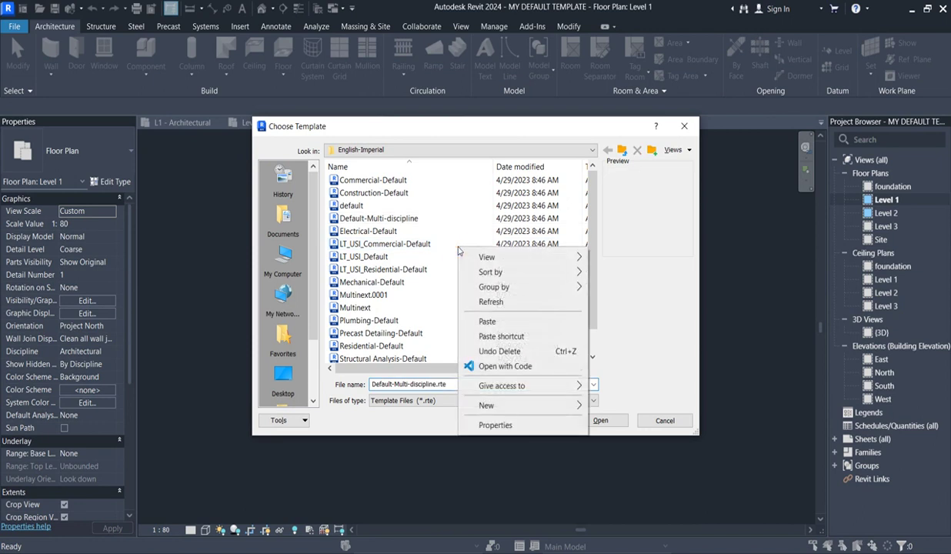
left_click(492, 322)
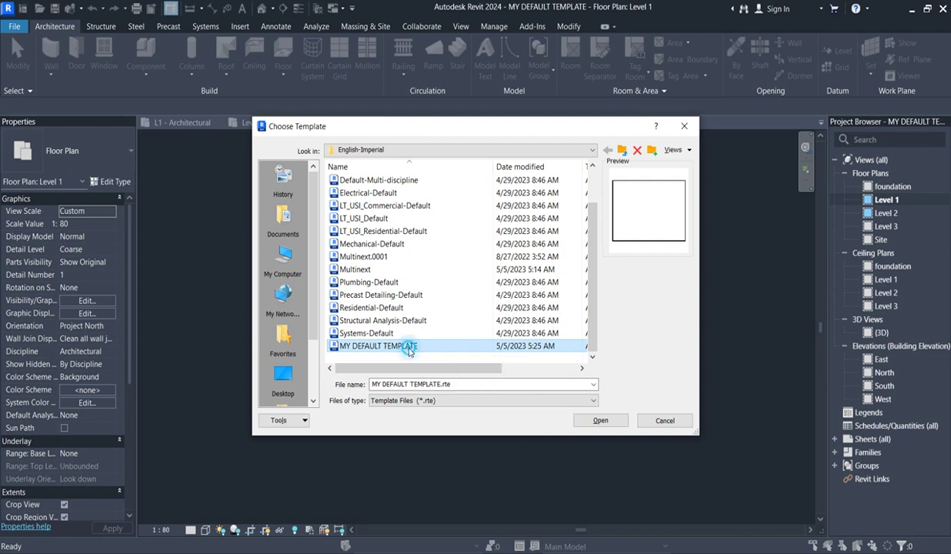
Step: Pick MY DEFAULT TEMPLATE as the template and create the new project
left_click(404, 346)
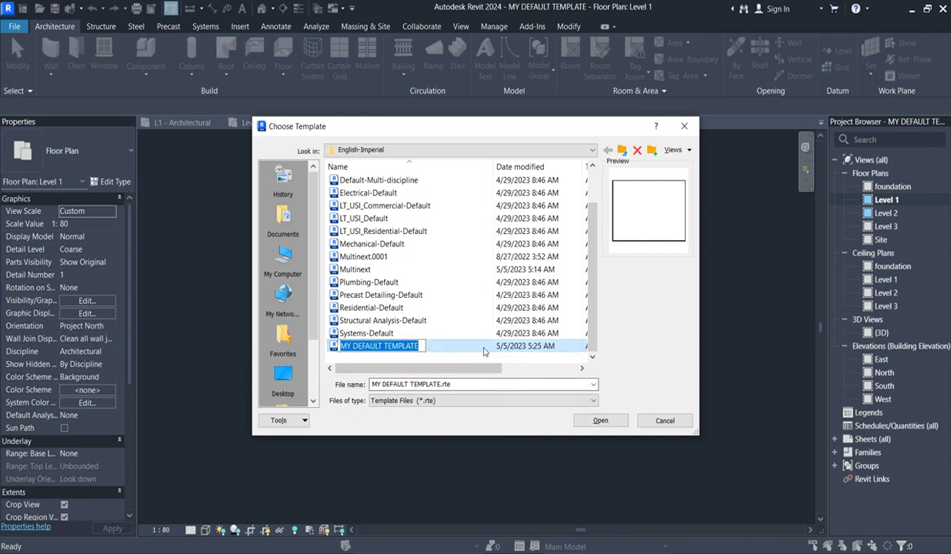
left_click(600, 420)
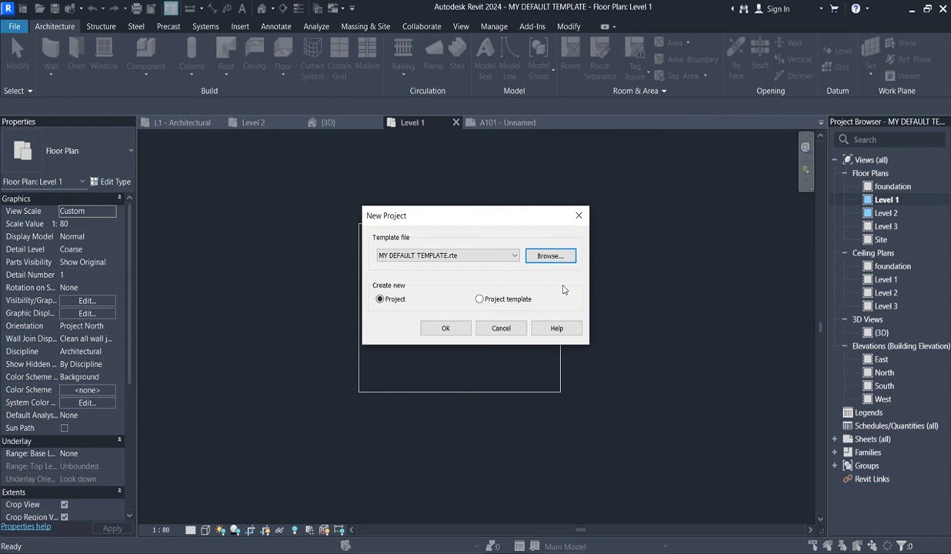
left_click(449, 332)
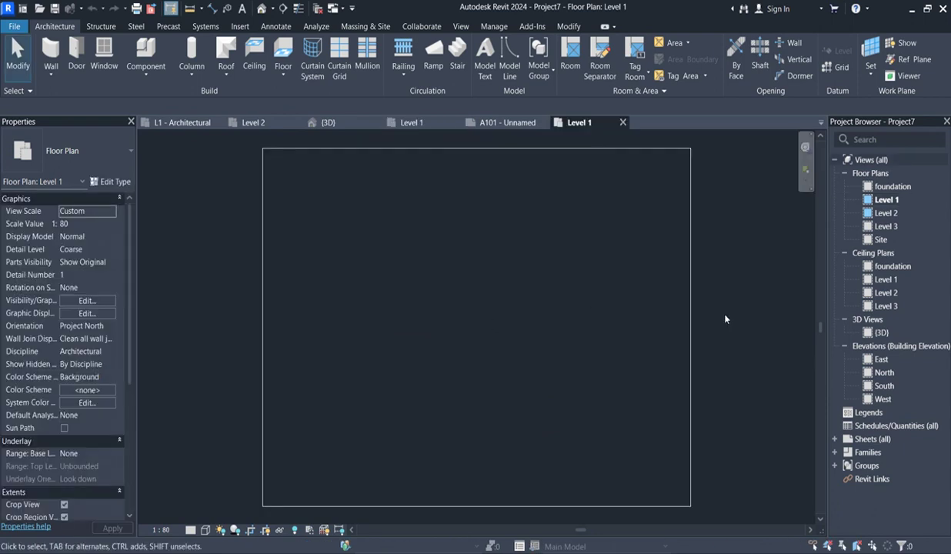
Step: Close the Level 1, A101, 3D and Level 2 view tabs until the Home screen appears
left_click(625, 122)
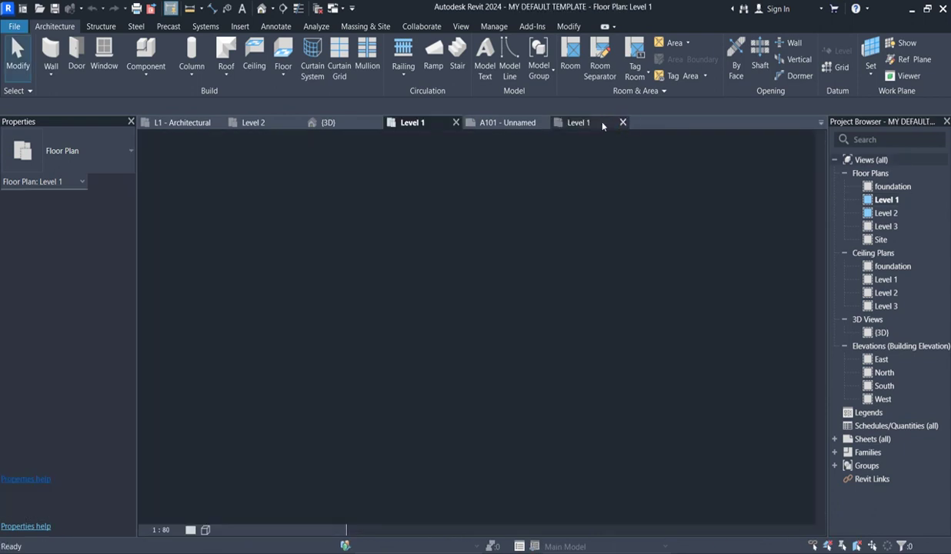
left_click(542, 123)
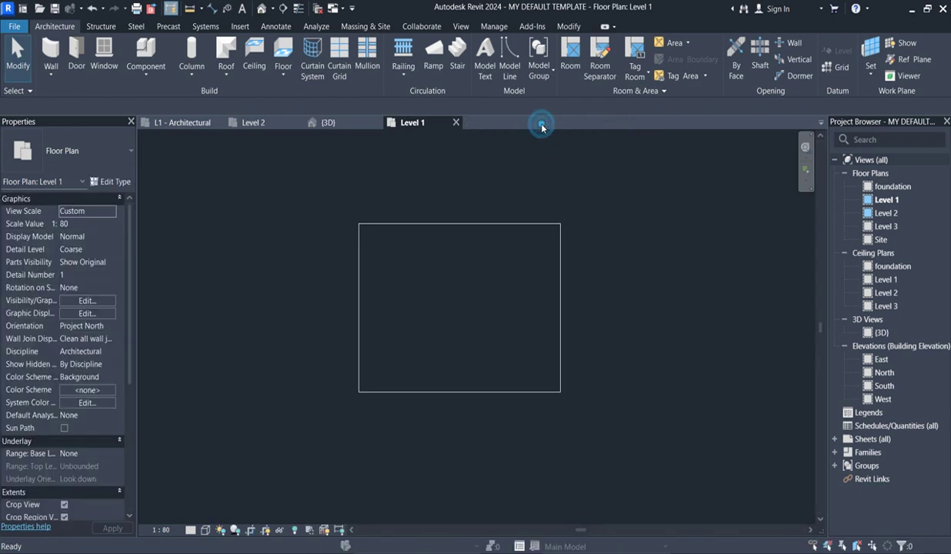
left_click(456, 122)
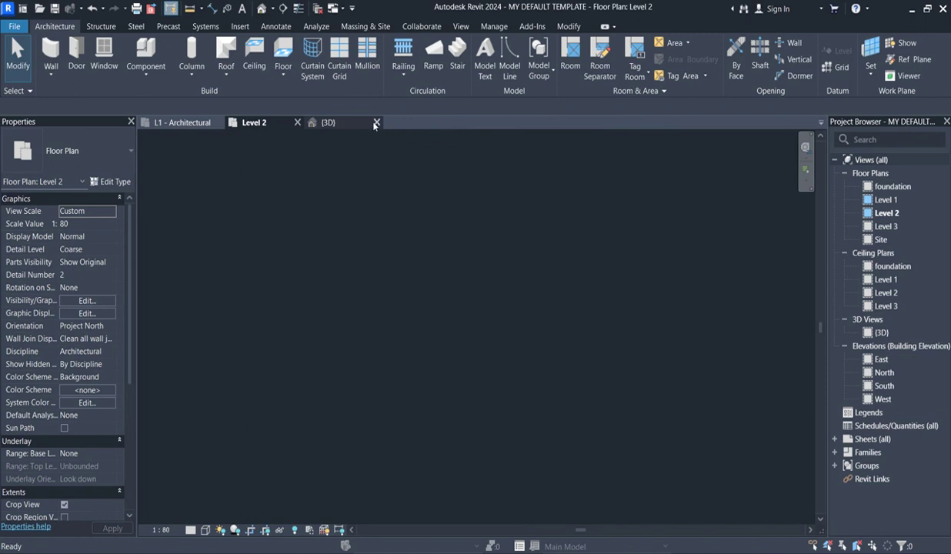
left_click(377, 122)
left_click(297, 122)
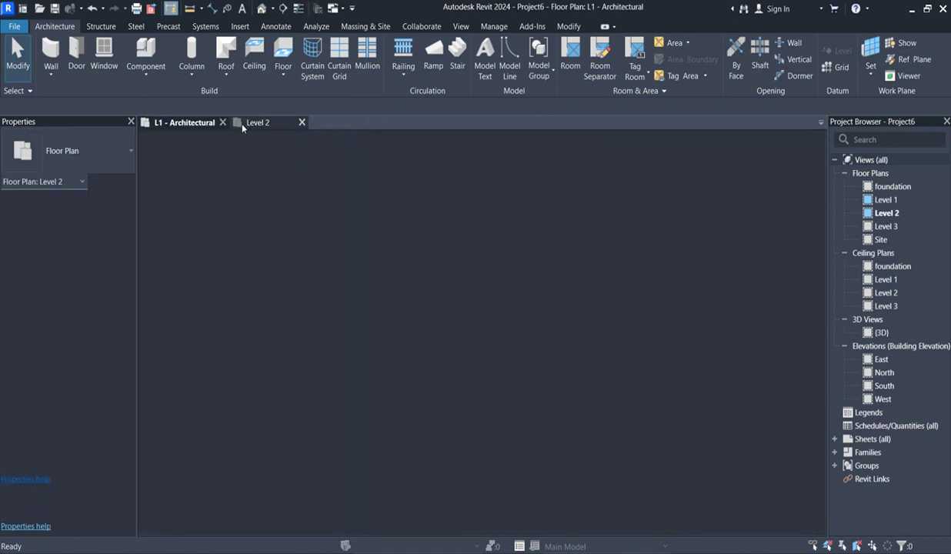
left_click(302, 123)
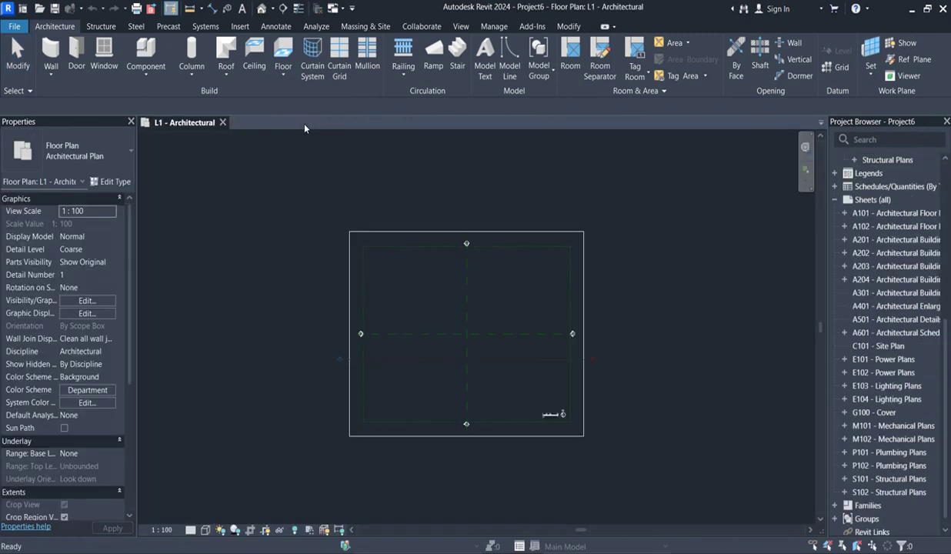
left_click(222, 122)
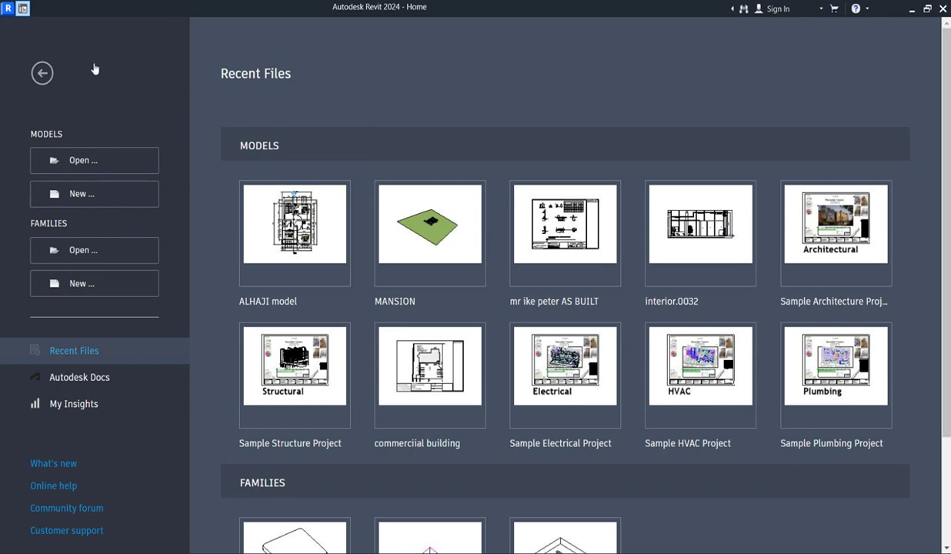
Step: Create Project8 from MY DEFAULT TEMPLATE using Models > New on the Home screen
left_click(80, 194)
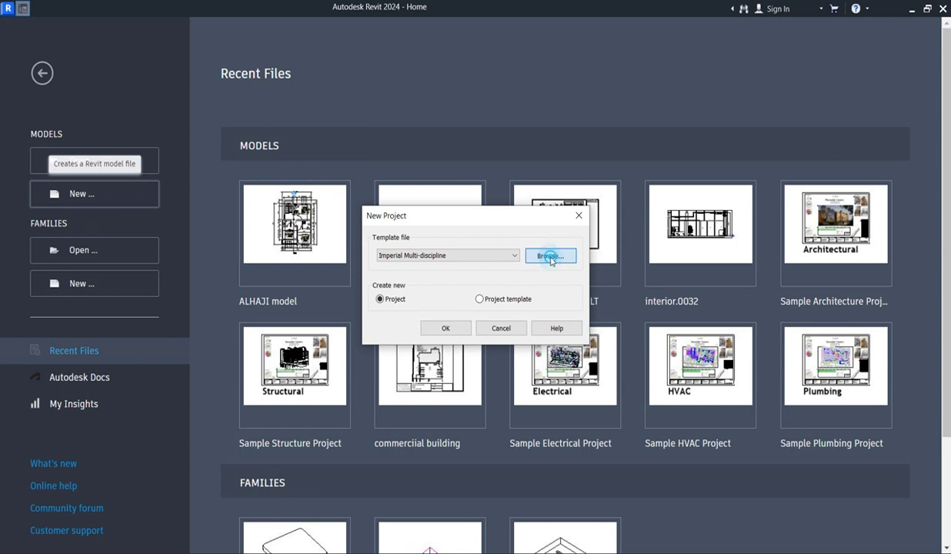
left_click(551, 257)
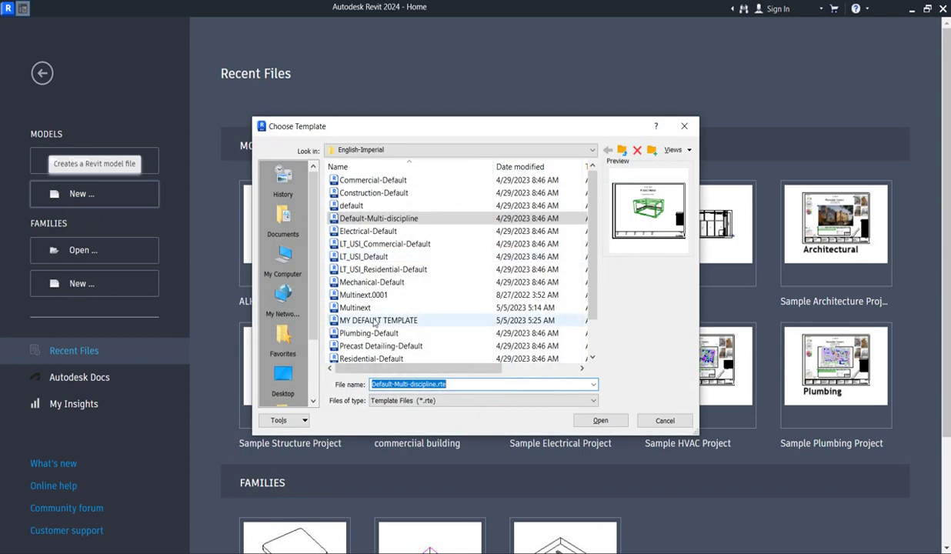
left_click(368, 318)
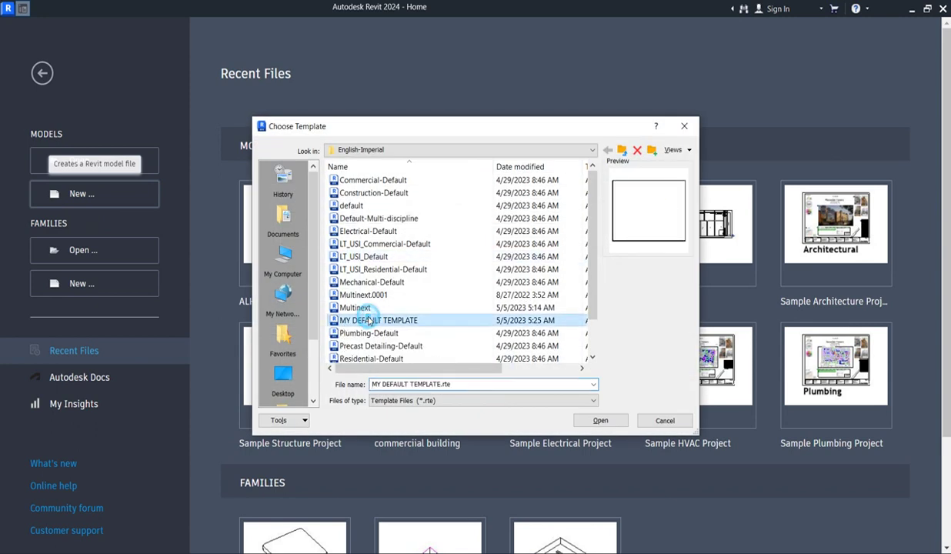
left_click(601, 421)
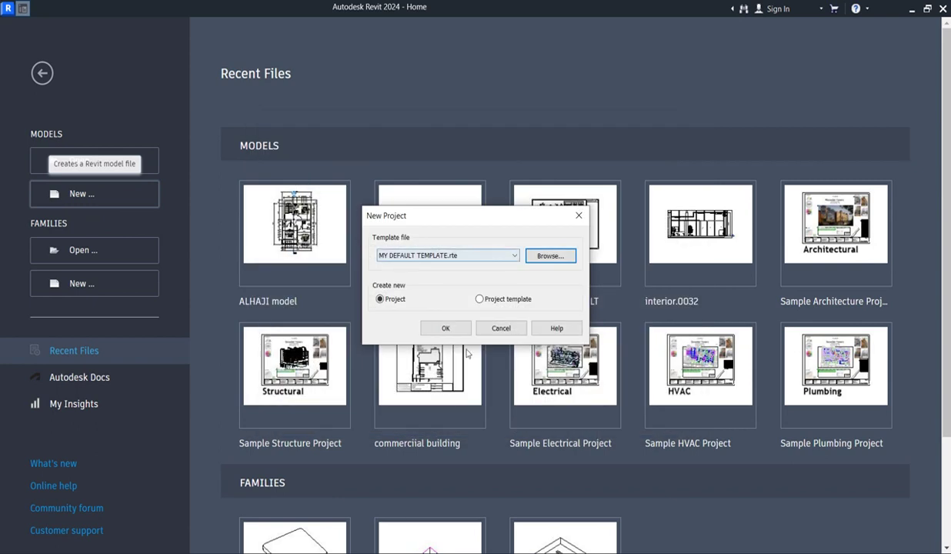
left_click(445, 329)
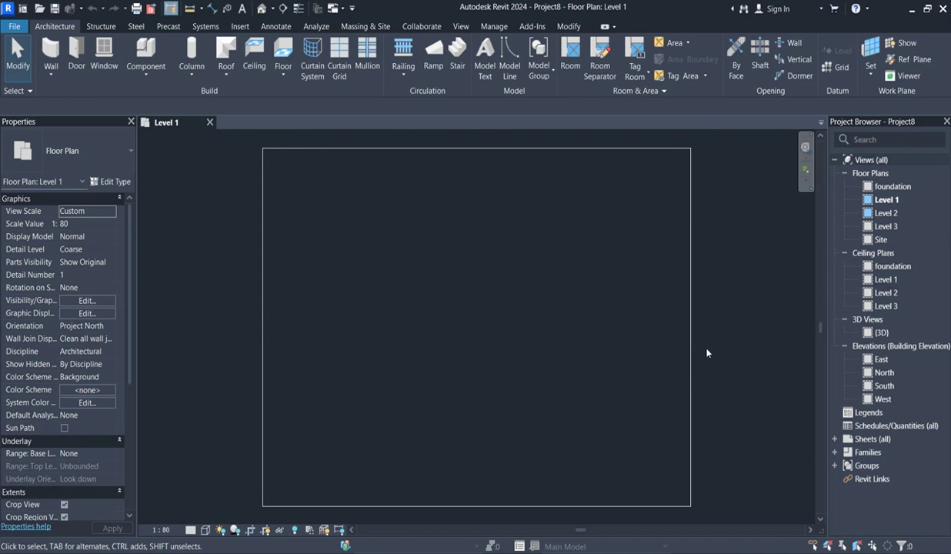
scroll(707, 353, "down", 1)
scroll(695, 415, "up", 1)
scroll(695, 415, "up", 1)
scroll(555, 464, "down", 1)
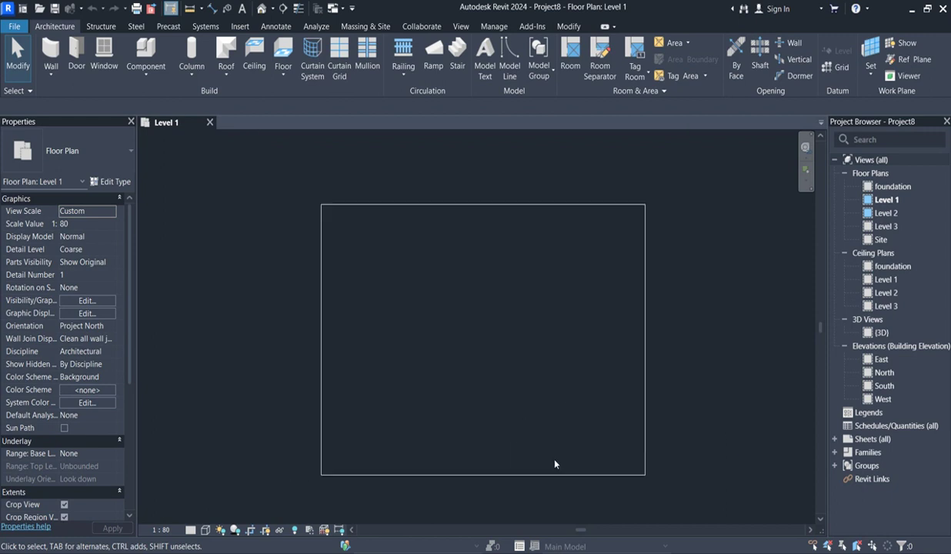